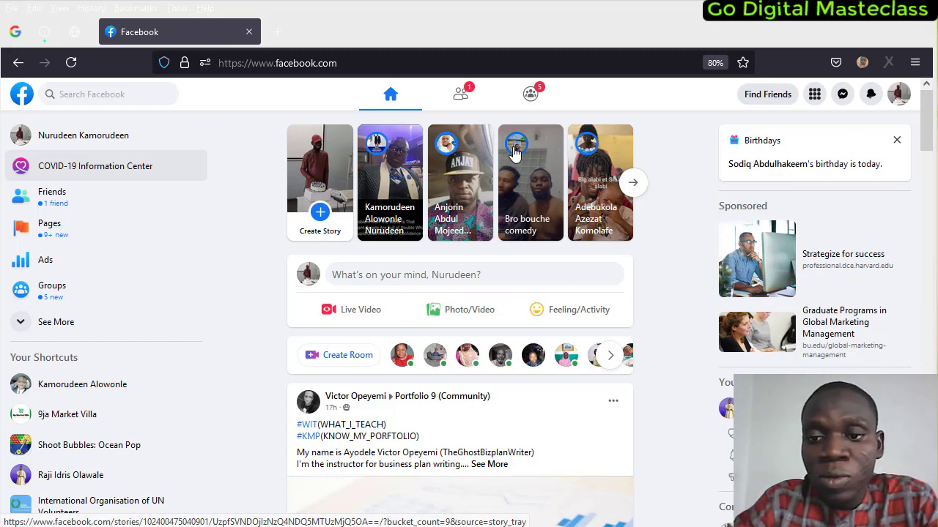
Step: Open facebook.com/pages/ in a new browser tab
{"action": "left_click", "coordinate": [279, 36]}
{"action": "left_click", "coordinate": [278, 33]}
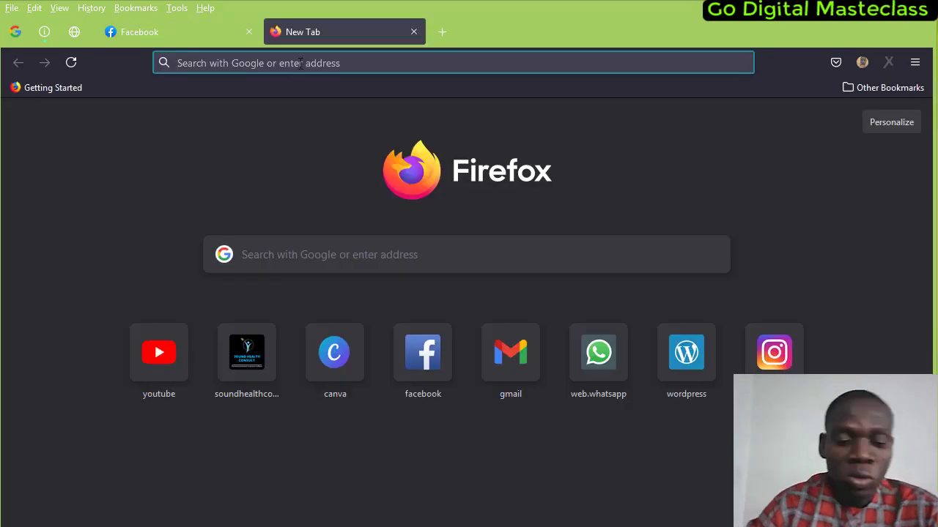
{"action": "type", "text": "facebook.com/"}
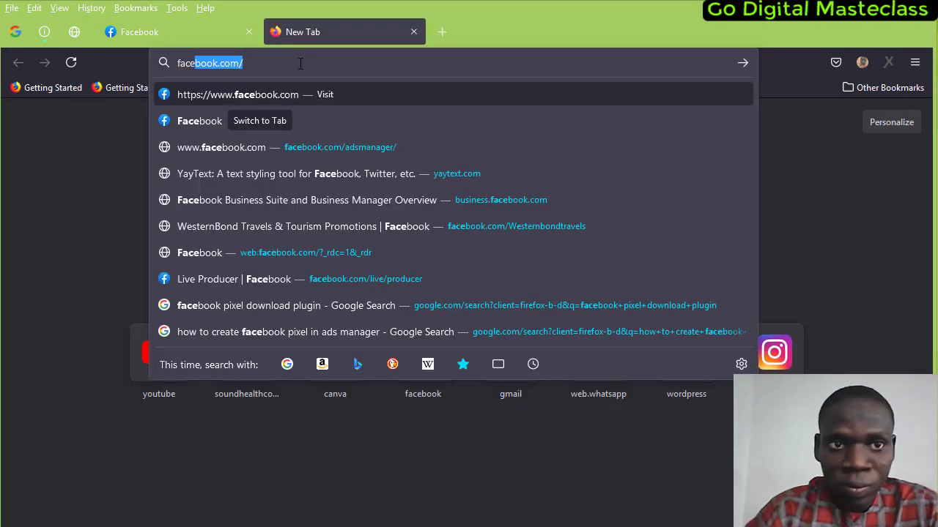
{"action": "key", "text": "Right"}
{"action": "type", "text": "pages"}
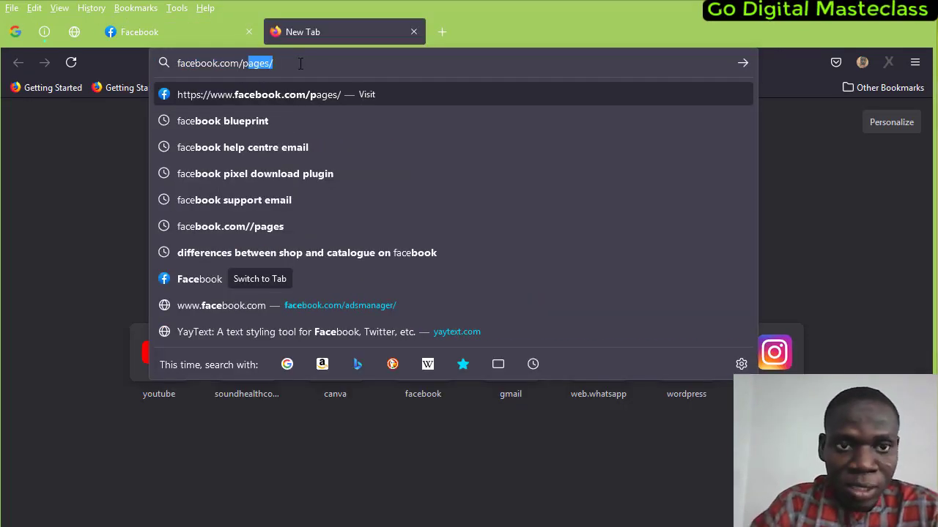
{"action": "key", "text": "Return"}
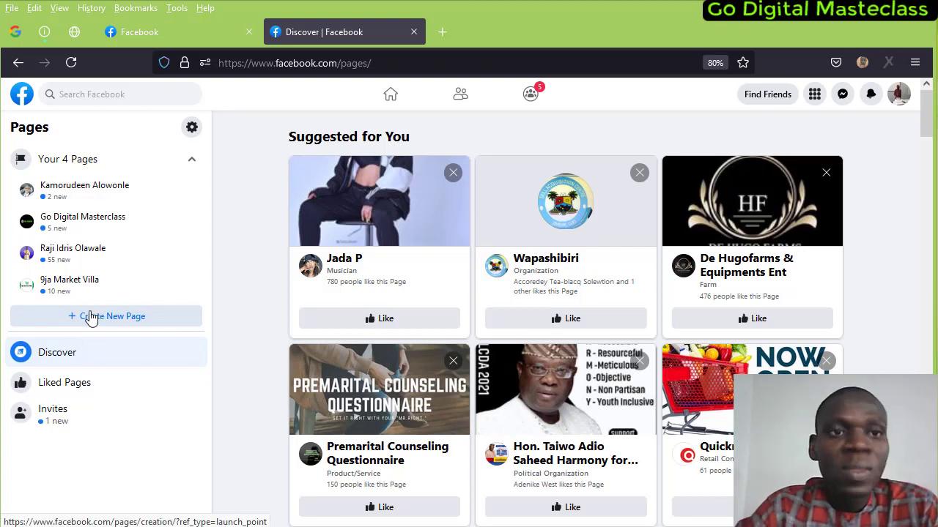
Step: Return to the Facebook home feed and start creating a new Page from there
{"action": "left_click", "coordinate": [125, 32]}
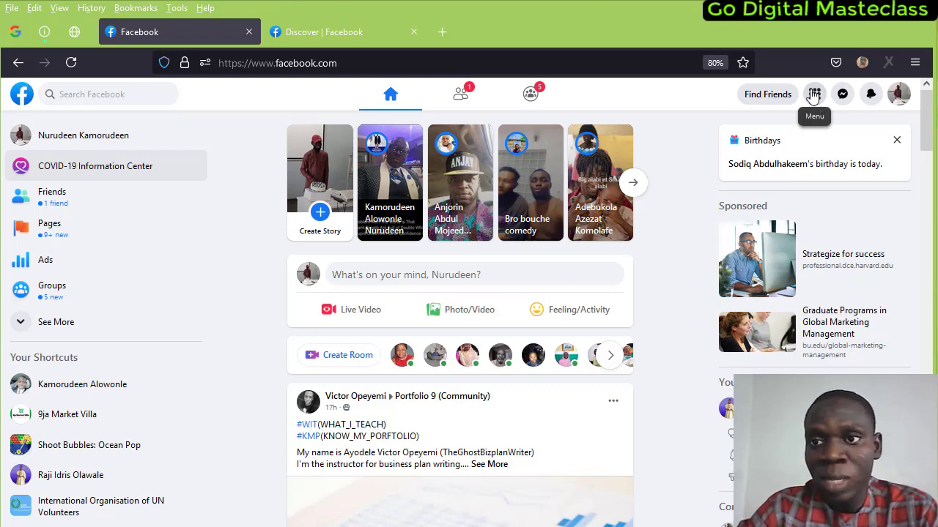
{"action": "left_click", "coordinate": [813, 97]}
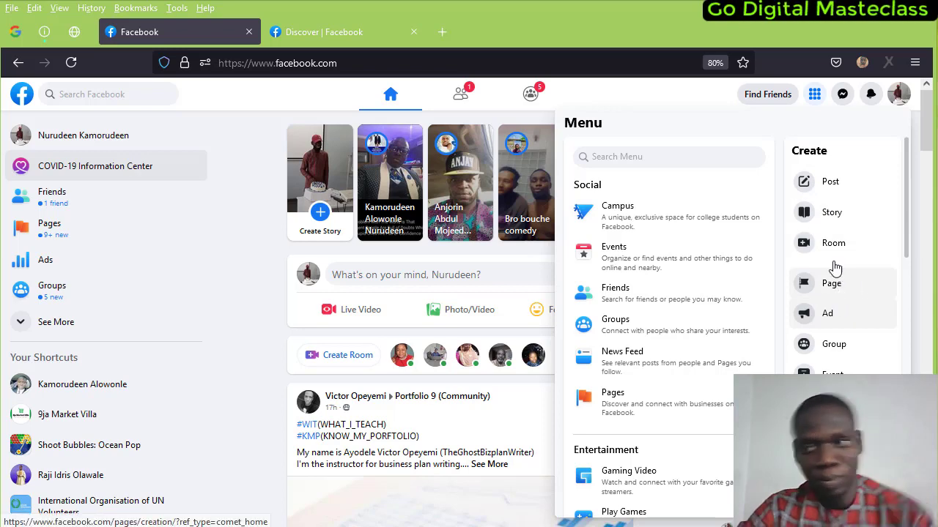
{"action": "left_click", "coordinate": [846, 288]}
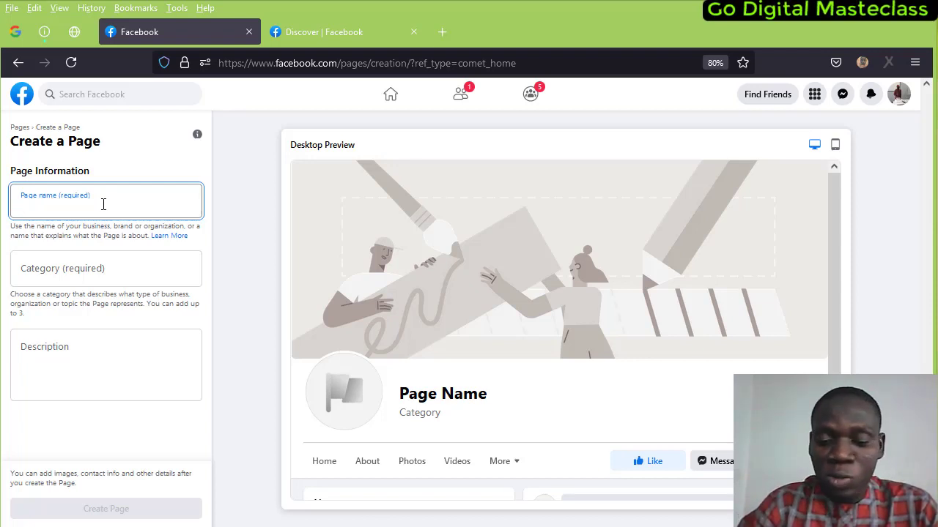
Step: Enter "Kings & Queens" as the beginning of the new Page's name
{"action": "type", "text": "Kings"}
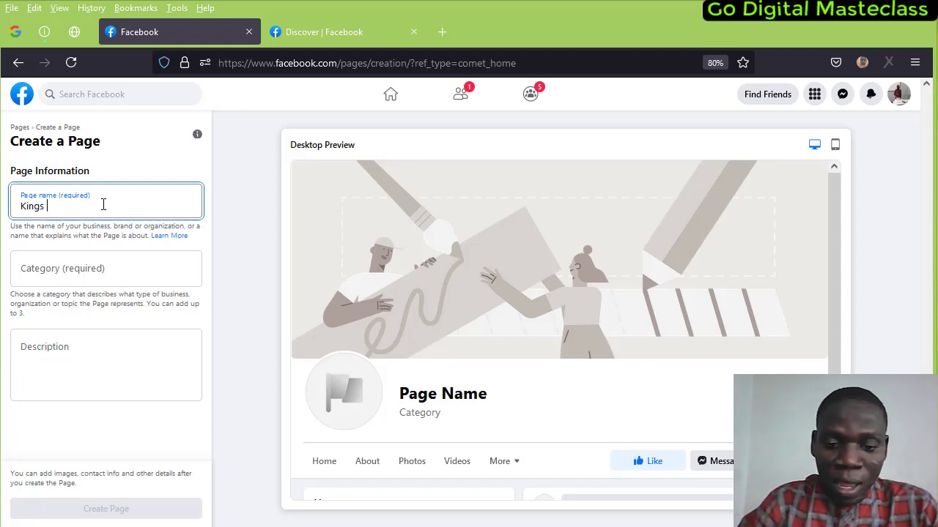
{"action": "type", "text": " &"}
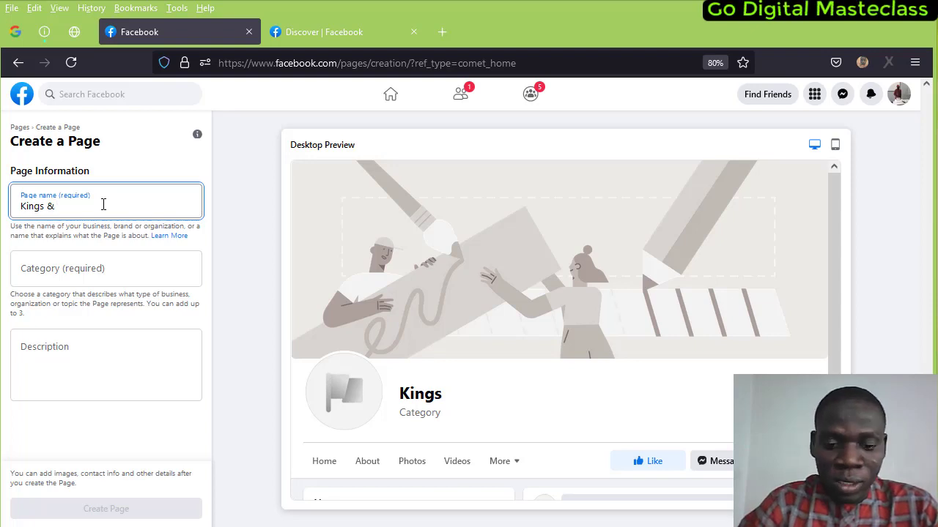
{"action": "type", "text": " Queens"}
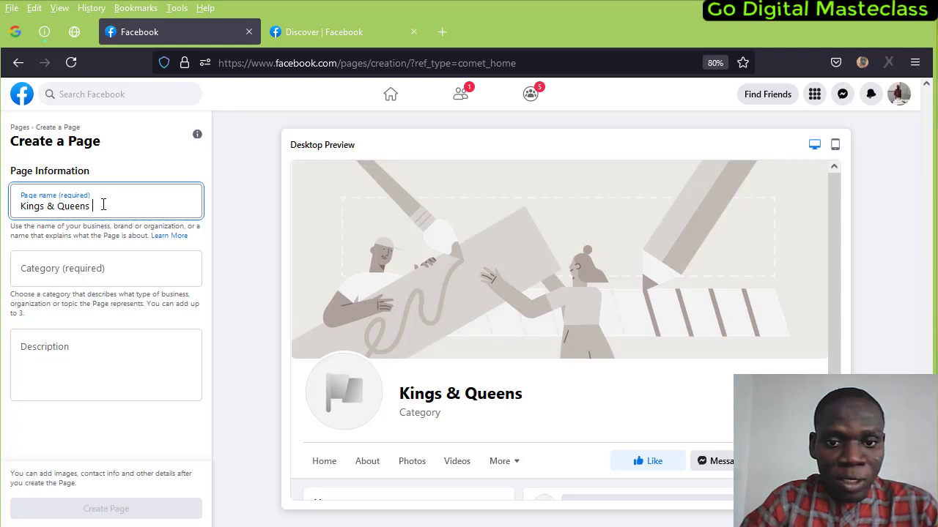
{"action": "type", "text": " Fass"}
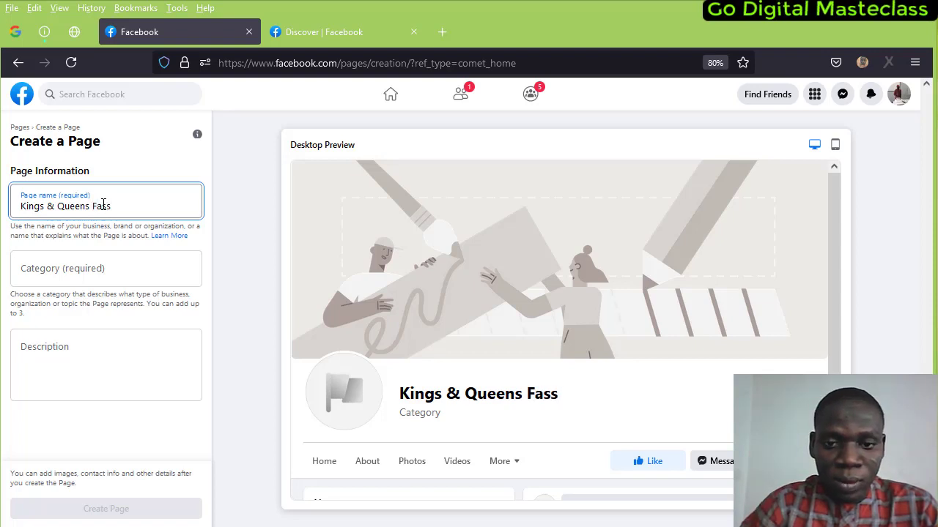
{"action": "key", "text": "BackSpace"}
{"action": "type", "text": "hion"}
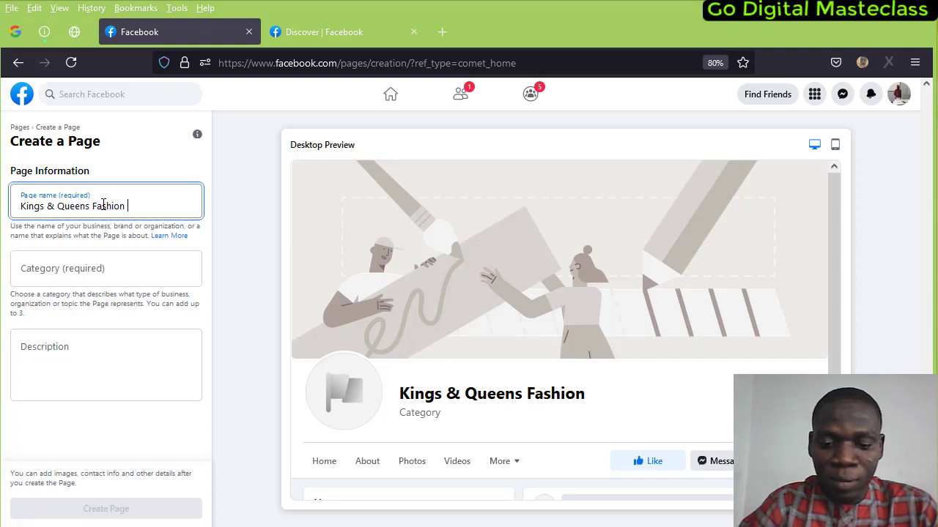
{"action": "type", "text": " B"}
{"action": "key", "text": "BackSpace"}
{"action": "key", "text": "BackSpace"}
{"action": "key", "text": "BackSpace"}
{"action": "key", "text": "BackSpace"}
{"action": "key", "text": "BackSpace"}
{"action": "key", "text": "BackSpace"}
{"action": "key", "text": "BackSpace"}
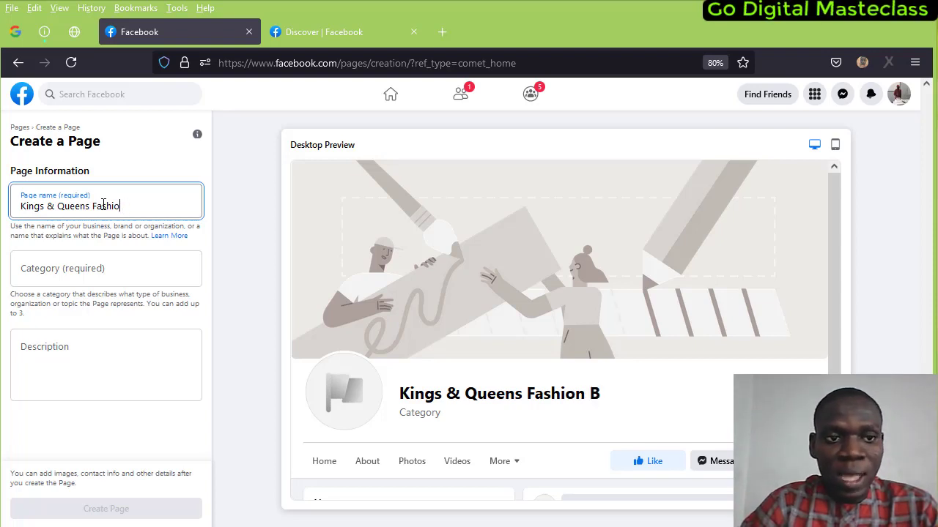
{"action": "key", "text": "BackSpace"}
{"action": "key", "text": "BackSpace"}
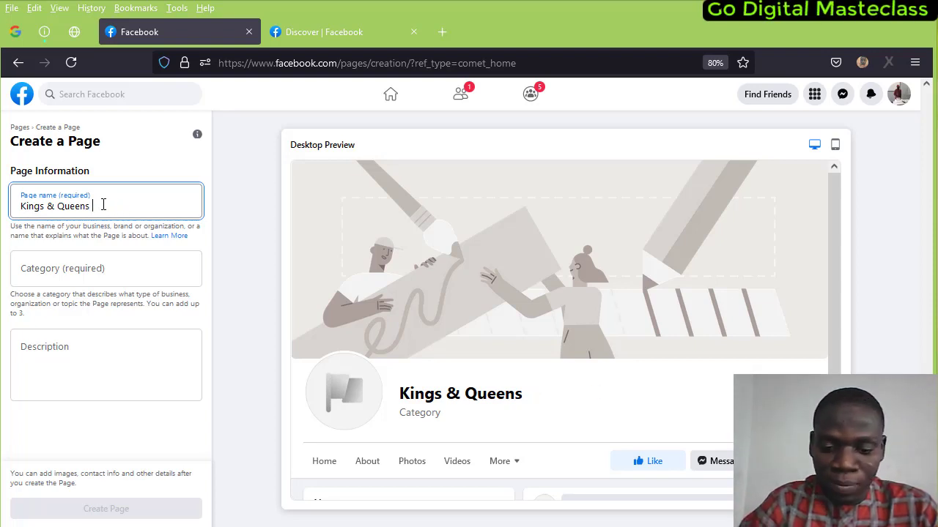
Step: Complete the Page name so that it reads "Kings & Queens Boutique"
{"action": "type", "text": "Bout"}
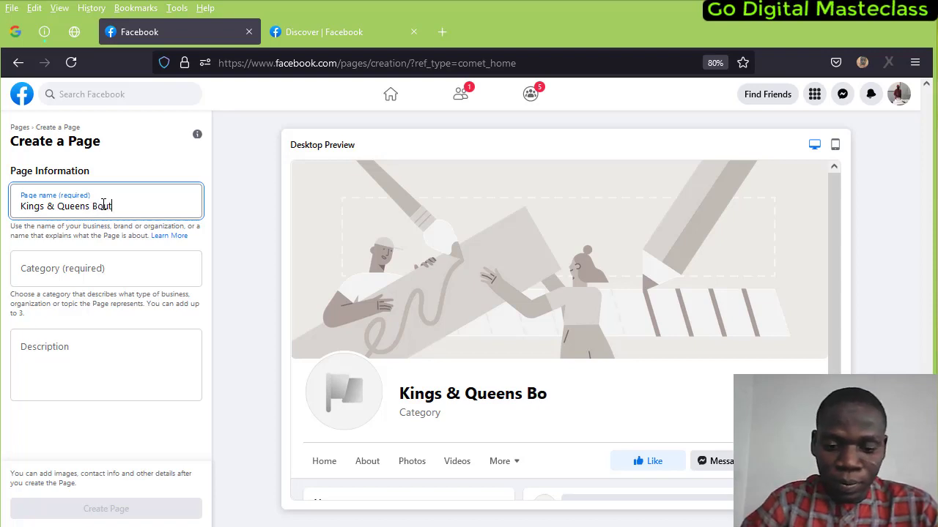
{"action": "type", "text": "iquw"}
{"action": "key", "text": "BackSpace"}
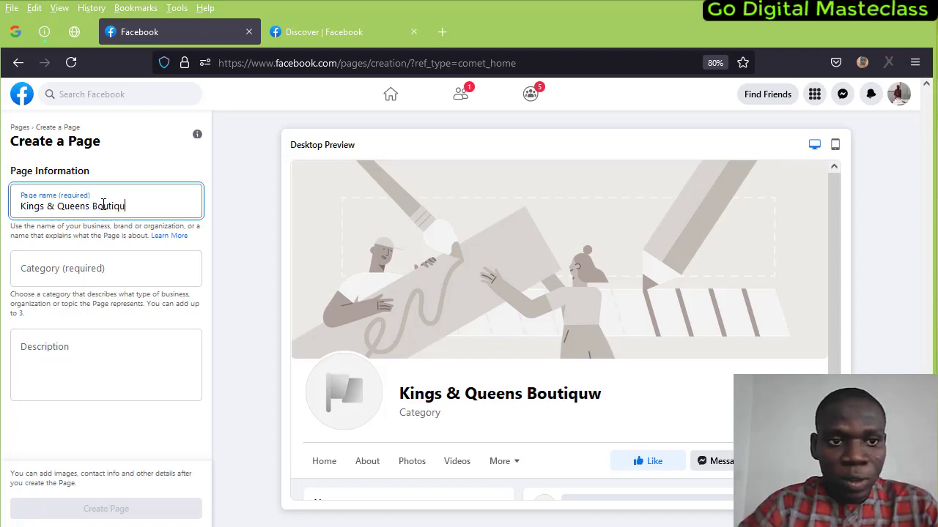
{"action": "type", "text": "e"}
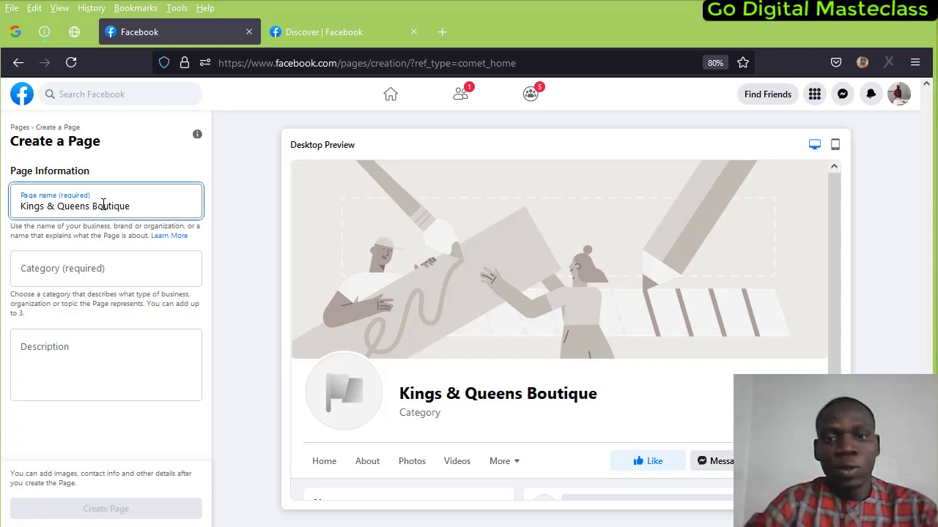
{"action": "left_click", "coordinate": [213, 217]}
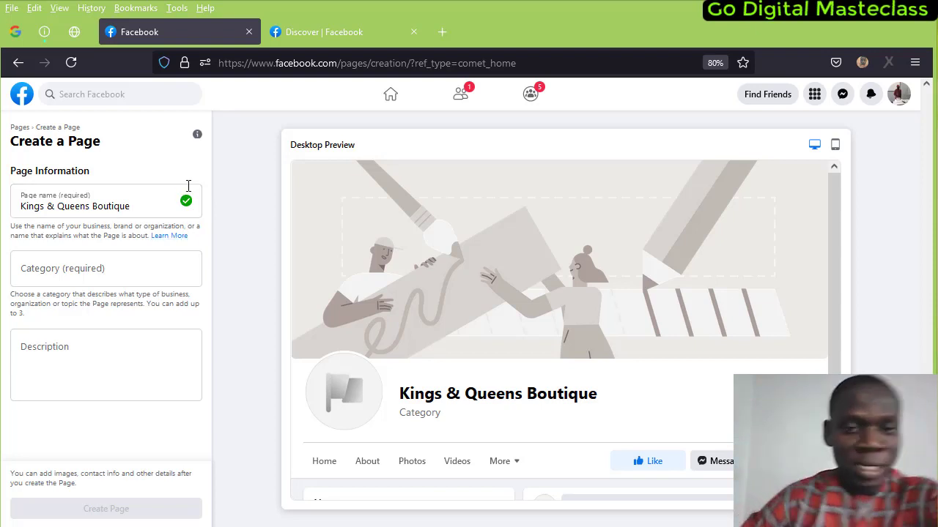
Step: Search the Page categories for "boutique"
{"action": "left_click", "coordinate": [69, 270]}
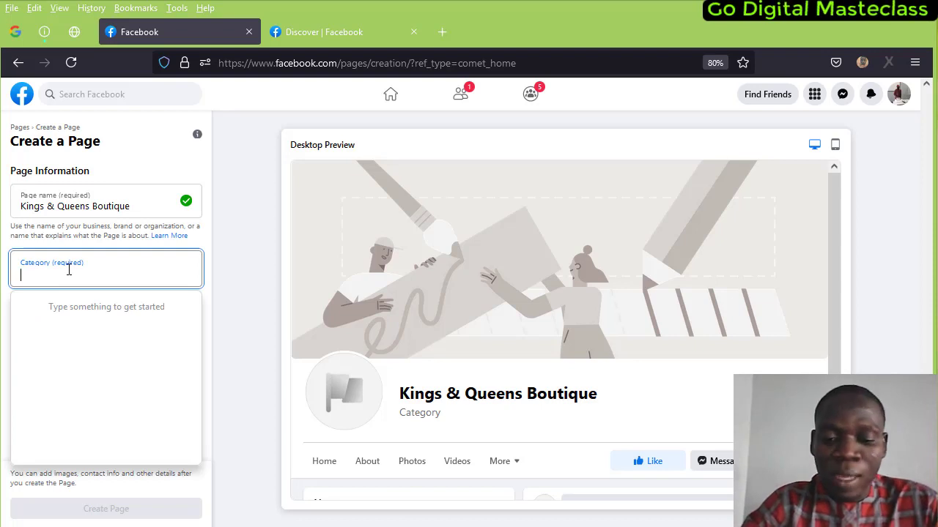
{"action": "type", "text": "bouti"}
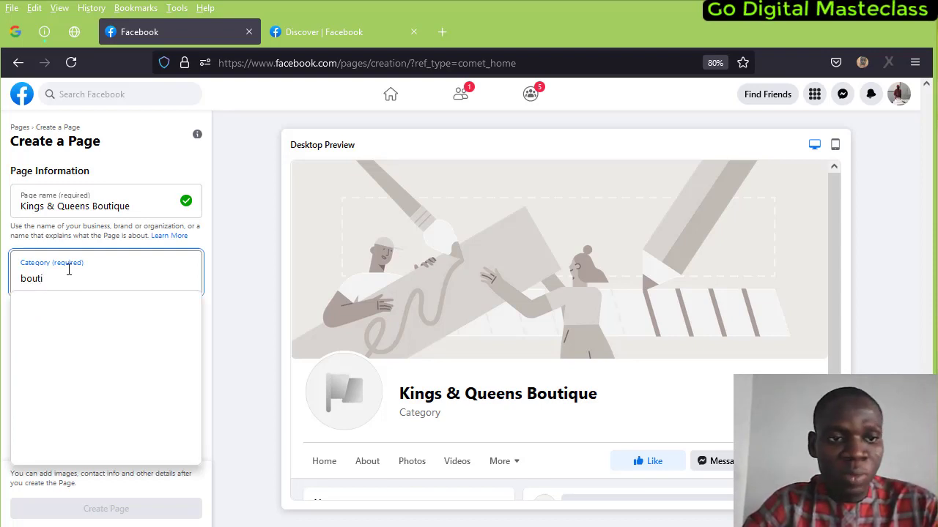
{"action": "type", "text": "que"}
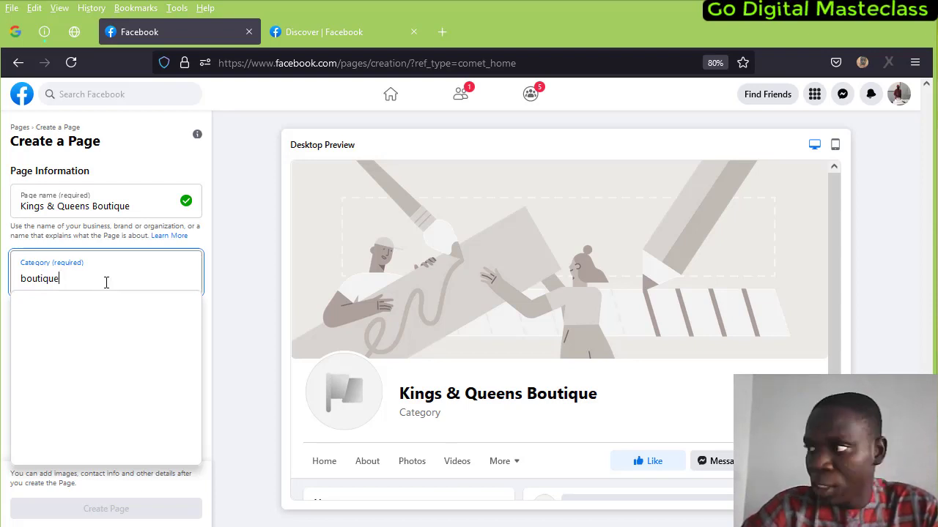
Step: Replace the category search term with "Shopping"
{"action": "left_click", "coordinate": [79, 282]}
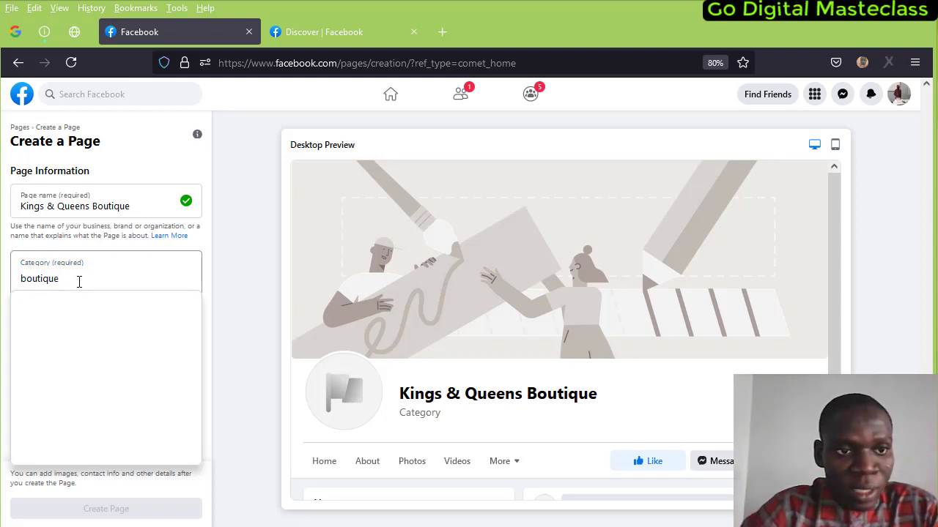
{"action": "left_click", "coordinate": [81, 281]}
{"action": "left_click", "coordinate": [84, 281]}
{"action": "left_click", "coordinate": [94, 281]}
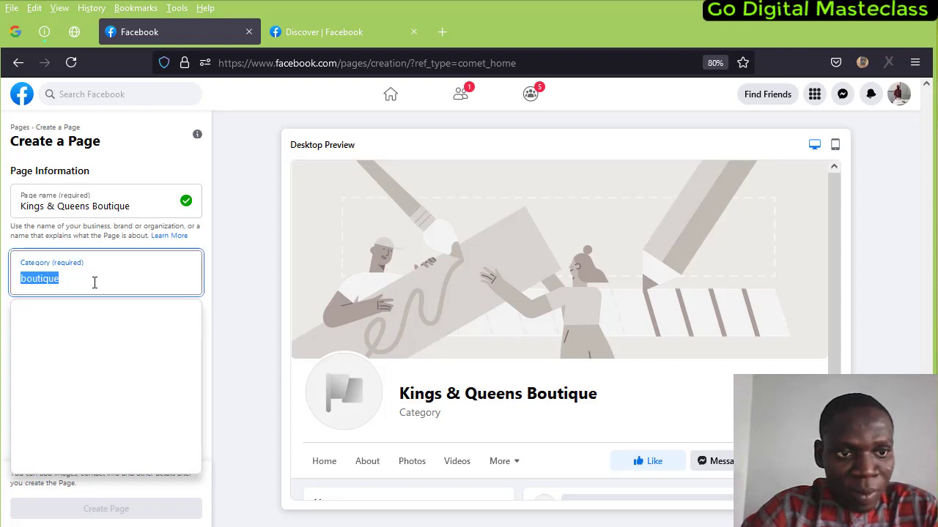
{"action": "left_click", "coordinate": [94, 282]}
{"action": "left_click", "coordinate": [93, 284]}
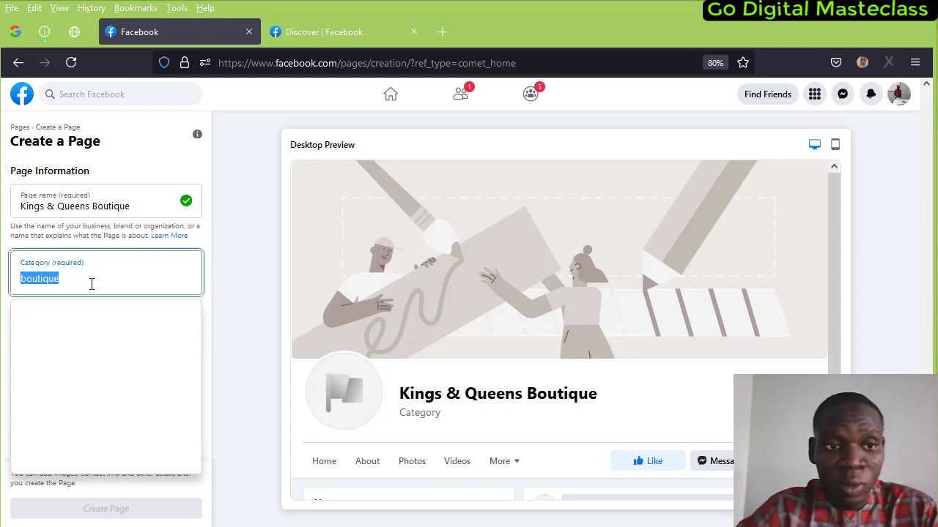
{"action": "type", "text": "Sh"}
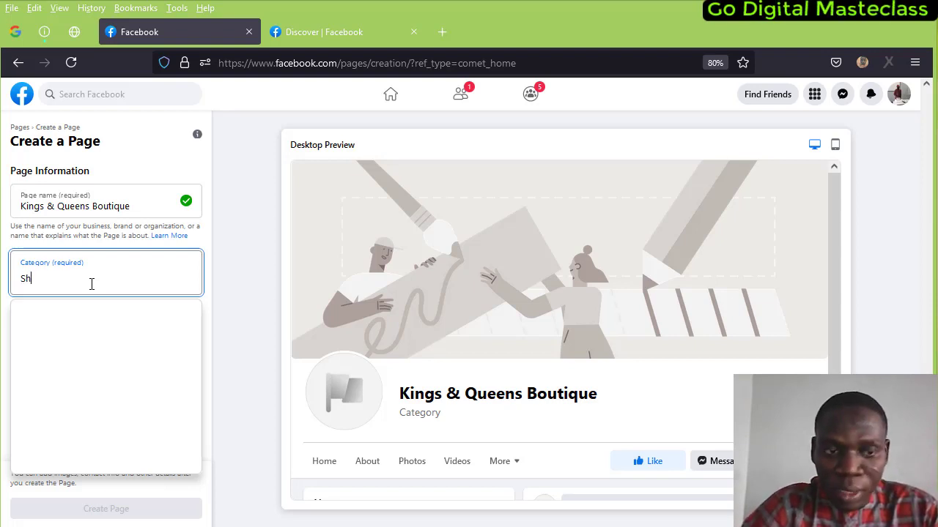
{"action": "type", "text": "opping"}
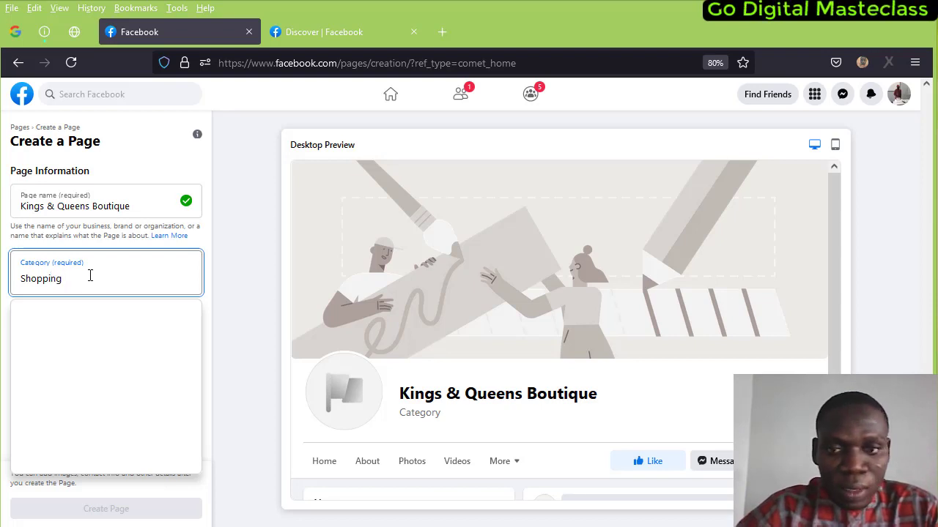
Step: Search the Page categories for "bout" instead and choose Boutique Store as the category
{"action": "double_click", "coordinate": [94, 276]}
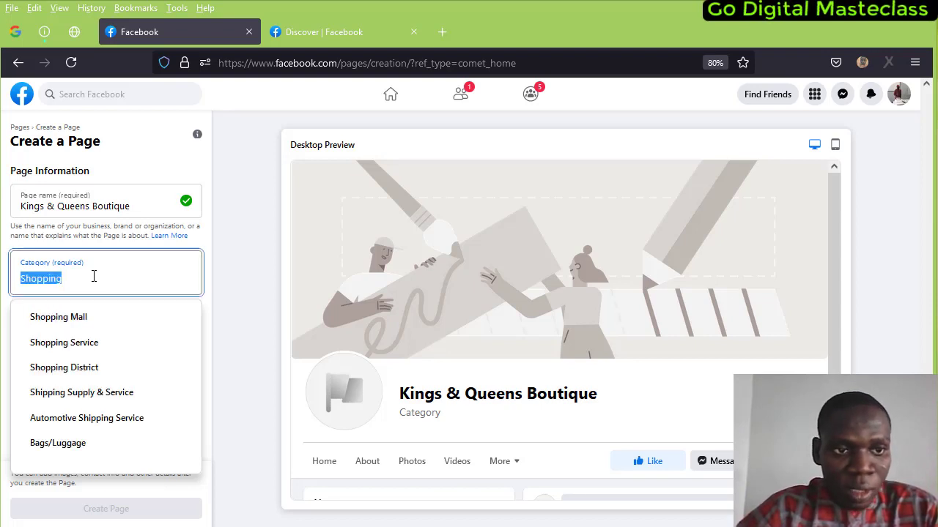
{"action": "left_click", "coordinate": [94, 276]}
{"action": "left_click_drag", "start_coordinate": [93, 276], "coordinate": [3, 290]}
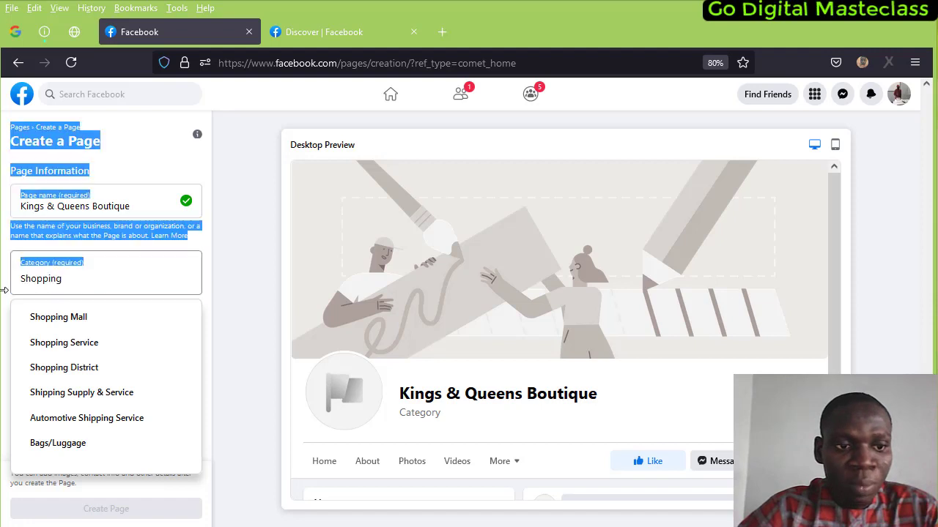
{"action": "double_click", "coordinate": [79, 288]}
{"action": "type", "text": "bo"}
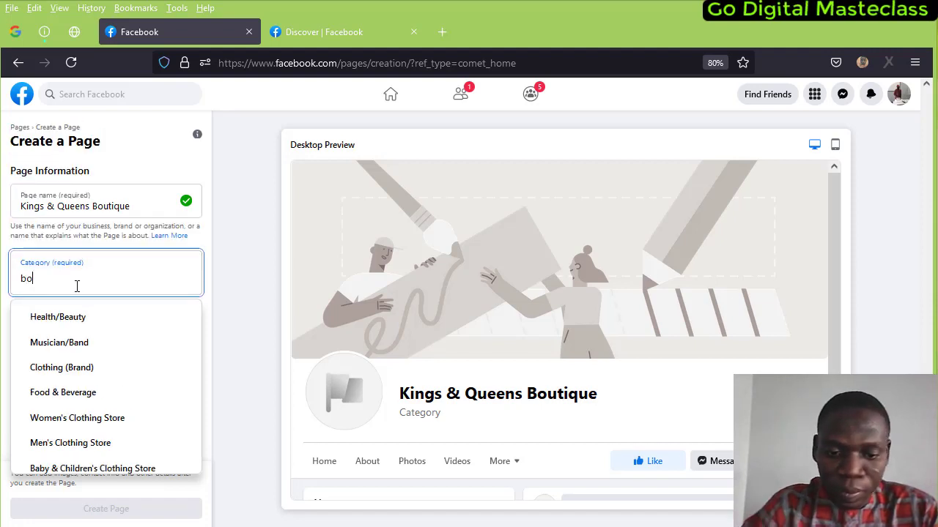
{"action": "type", "text": "ut"}
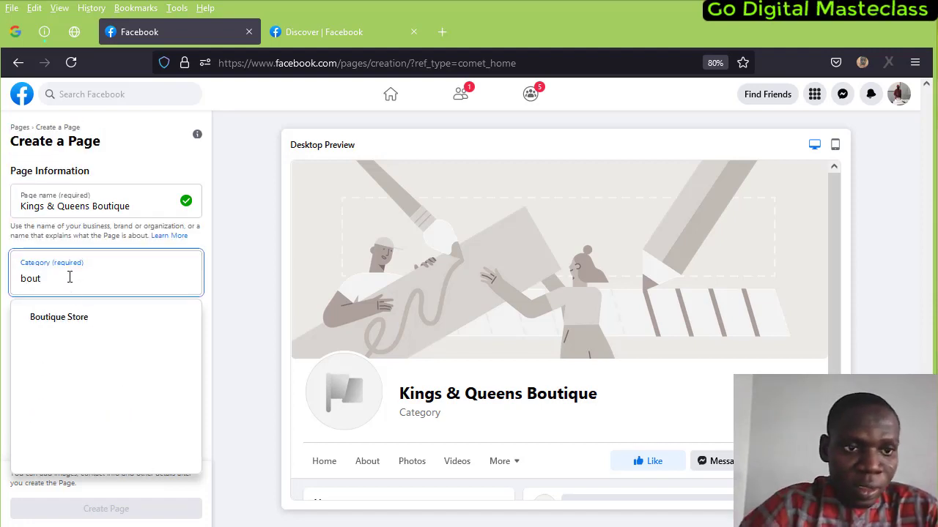
{"action": "left_click", "coordinate": [76, 324]}
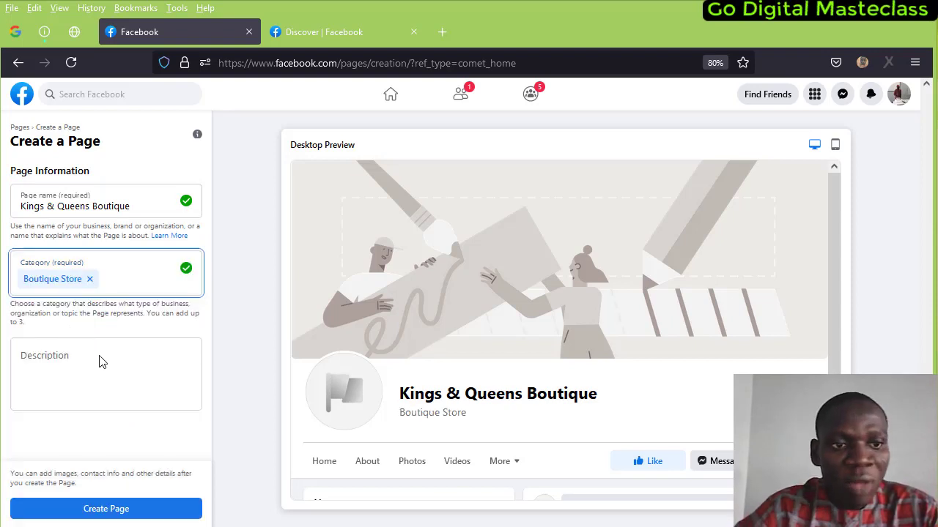
Step: Describe the Page as "Buy all kinds of men and women wears, such as clothing, foot wears, wrist watch and many more." and create it
{"action": "left_click", "coordinate": [100, 356]}
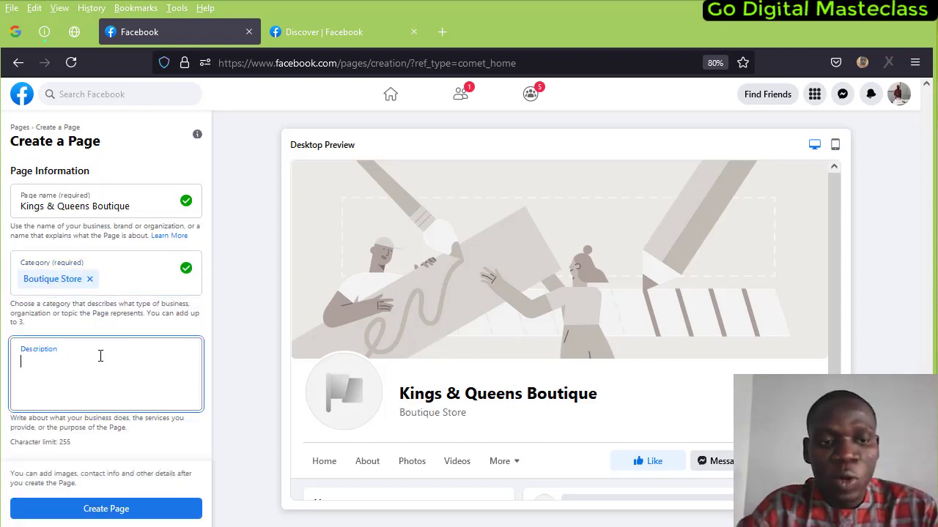
{"action": "key", "text": "BackSpace"}
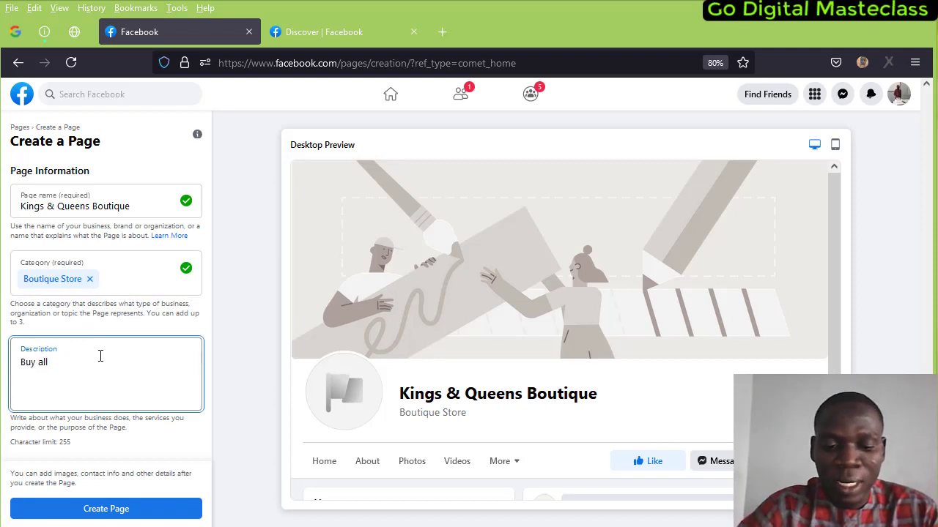
{"action": "type", "text": "Buy all kinds o"}
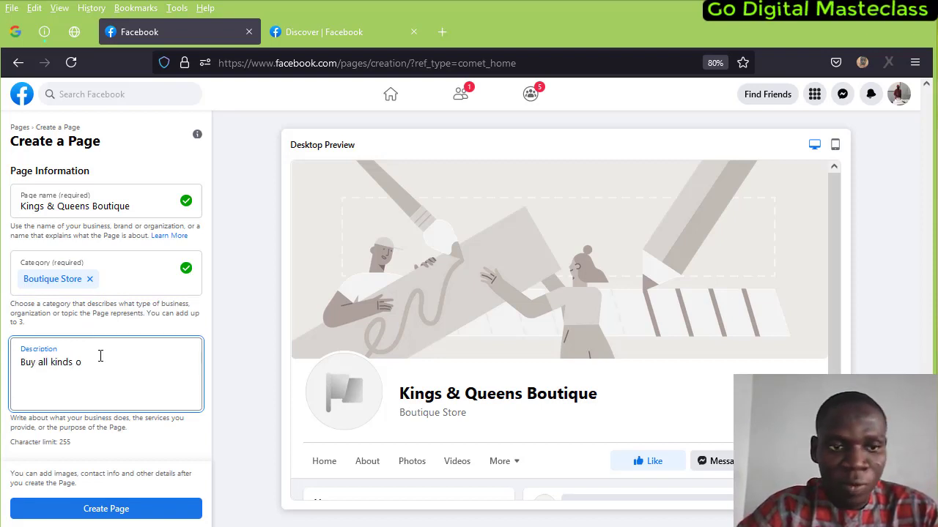
{"action": "type", "text": "f men and women wears, such as shirt"}
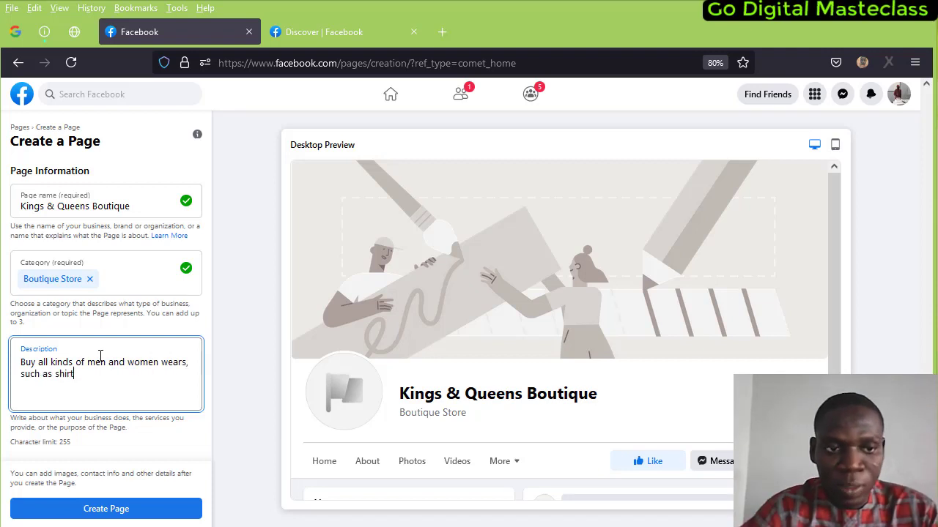
{"action": "key", "text": "BackSpace"}
{"action": "key", "text": "BackSpace"}
{"action": "key", "text": "BackSpace"}
{"action": "key", "text": "BackSpace"}
{"action": "key", "text": "BackSpace"}
{"action": "type", "text": "clothing, foot wears, wrist watch and"}
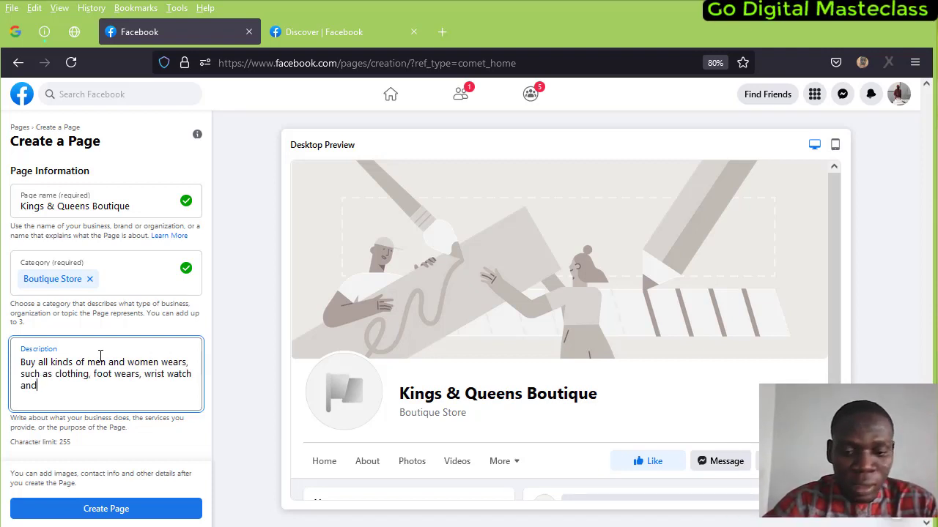
{"action": "type", "text": " many more."}
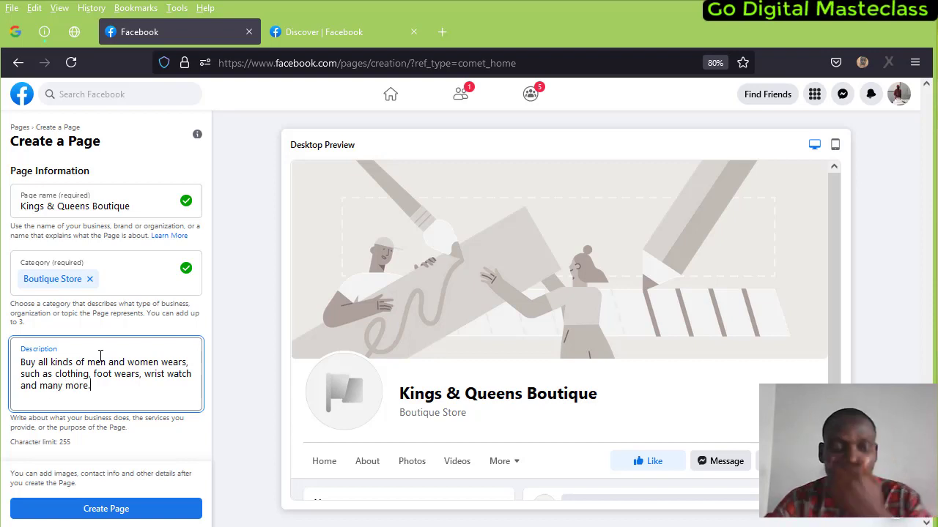
{"action": "left_click", "coordinate": [110, 511]}
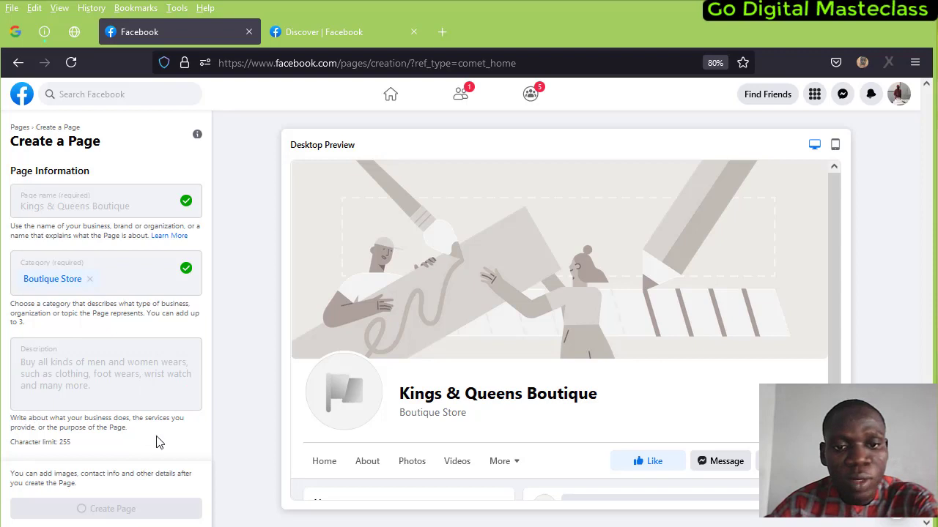
Step: Read the notice about the Page's creation and the options for adding images or further details
{"action": "scroll", "coordinate": [156, 443], "scroll_direction": "down", "scroll_amount": 3}
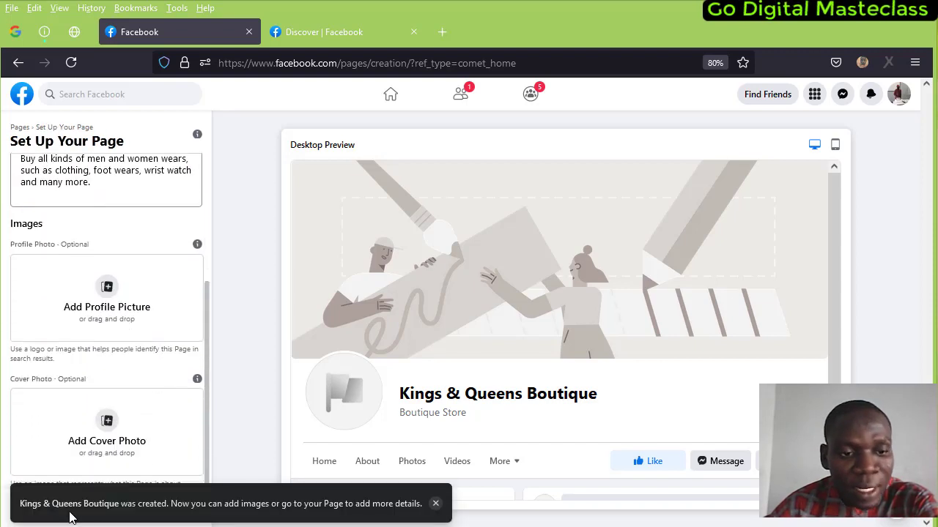
{"action": "left_click_drag", "start_coordinate": [32, 504], "coordinate": [172, 513]}
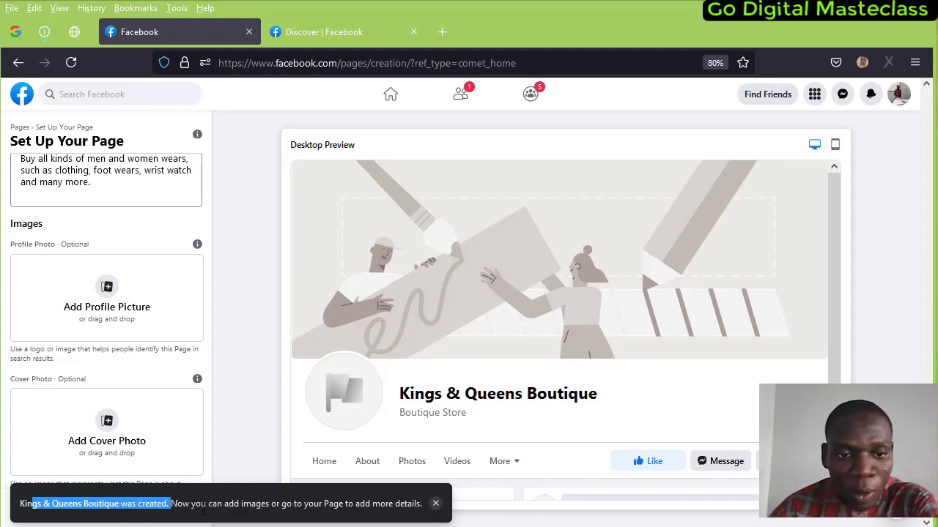
{"action": "key", "text": "shift+Right"}
{"action": "key", "text": "shift+Right"}
{"action": "key", "text": "shift+Right"}
{"action": "key", "text": "shift+Right"}
{"action": "key", "text": "shift+Right"}
{"action": "key", "text": "shift+Right"}
{"action": "key", "text": "shift+Right"}
{"action": "key", "text": "shift+Right"}
{"action": "key", "text": "shift+Right"}
{"action": "key", "text": "shift+Right"}
{"action": "key", "text": "shift+Right"}
{"action": "key", "text": "shift+Right"}
{"action": "key", "text": "shift+Right"}
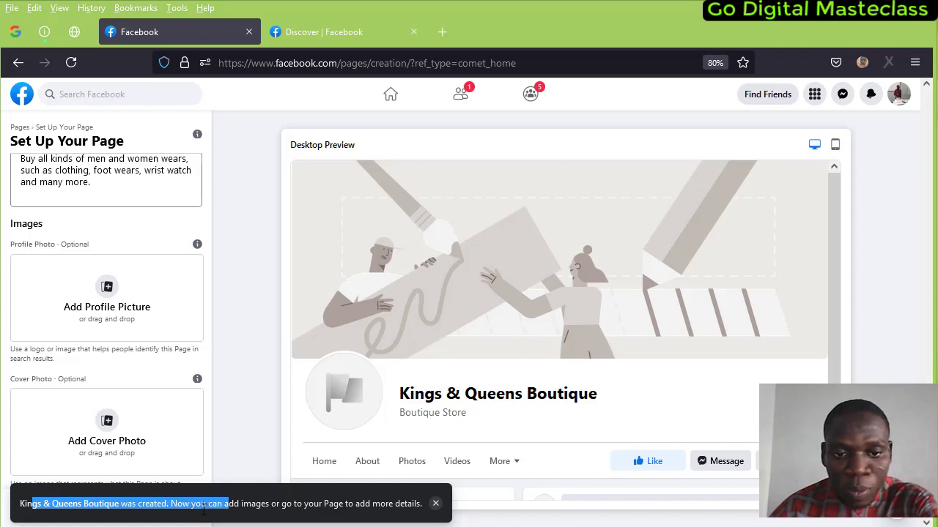
{"action": "key", "text": "shift+Right"}
{"action": "key", "text": "shift+Right"}
{"action": "key", "text": "shift+Right"}
{"action": "key", "text": "shift+Right"}
{"action": "key", "text": "shift+Right"}
{"action": "key", "text": "shift+Right"}
{"action": "key", "text": "shift+Right"}
{"action": "key", "text": "shift+Right"}
{"action": "key", "text": "shift+Right"}
{"action": "key", "text": "shift+Right"}
{"action": "key", "text": "shift+Right"}
{"action": "key", "text": "shift+Right"}
{"action": "key", "text": "shift+Right"}
{"action": "key", "text": "shift+Right"}
{"action": "key", "text": "shift+Right"}
{"action": "key", "text": "shift+Right"}
{"action": "key", "text": "shift+Right"}
{"action": "key", "text": "shift+Right"}
{"action": "key", "text": "shift+Right"}
{"action": "key", "text": "shift+Right"}
{"action": "key", "text": "shift+Right"}
{"action": "key", "text": "shift+Right"}
{"action": "key", "text": "shift+Right"}
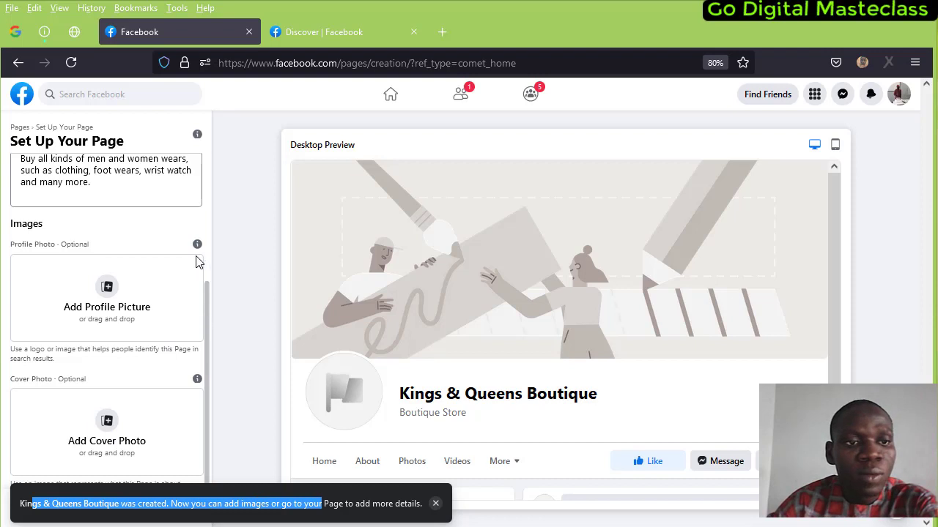
{"action": "left_click", "coordinate": [144, 243]}
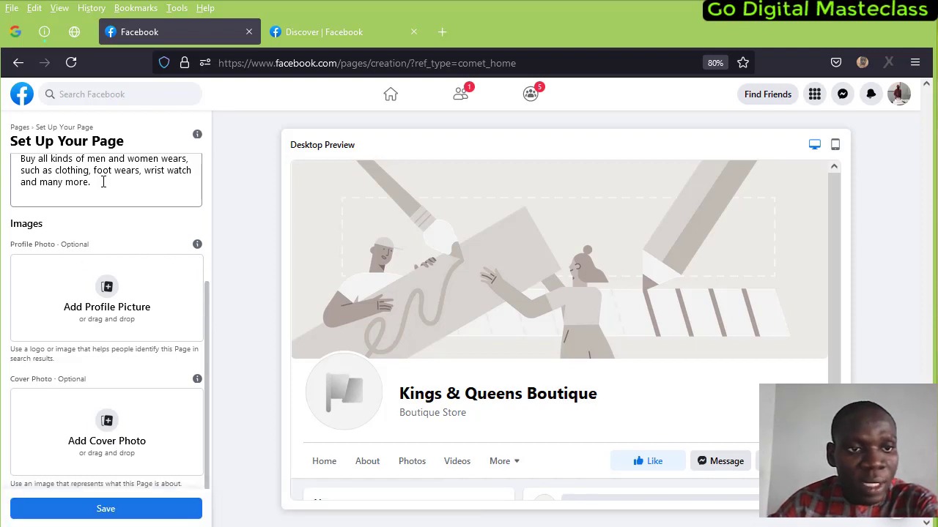
{"action": "scroll", "coordinate": [128, 327], "scroll_direction": "up", "scroll_amount": 1}
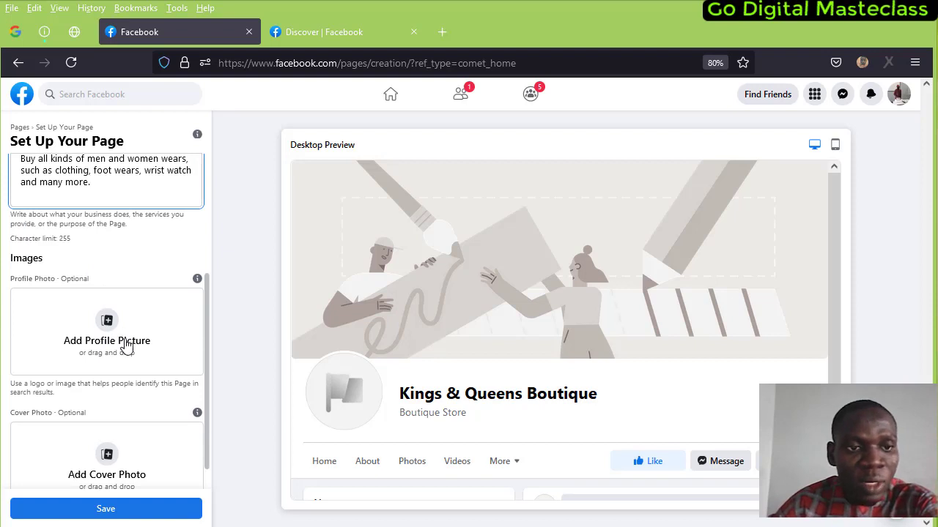
{"action": "scroll", "coordinate": [125, 347], "scroll_direction": "down", "scroll_amount": 1}
{"action": "left_click", "coordinate": [110, 286]}
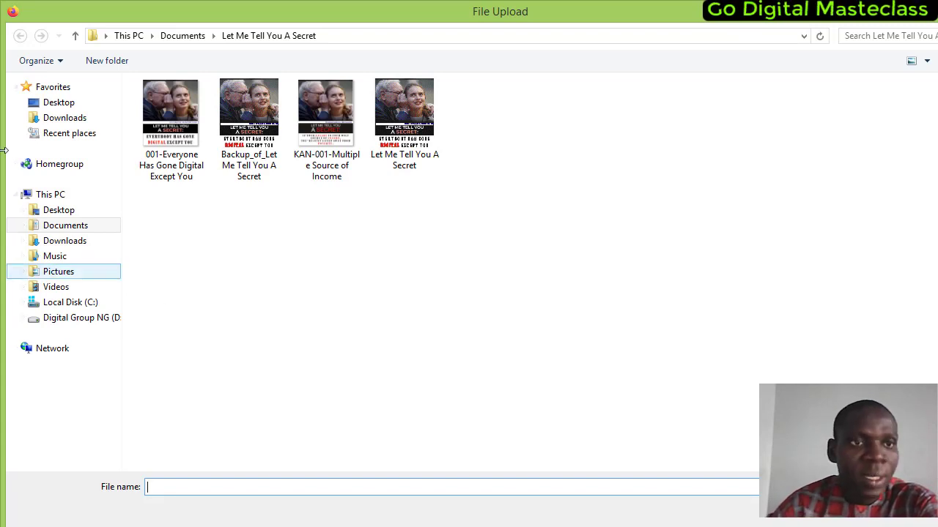
{"action": "left_click", "coordinate": [68, 123]}
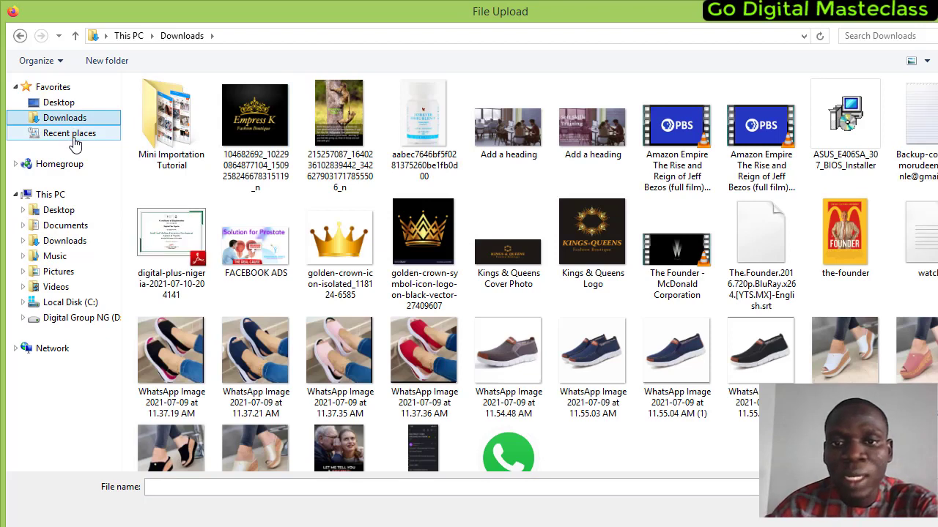
{"action": "left_click", "coordinate": [576, 230]}
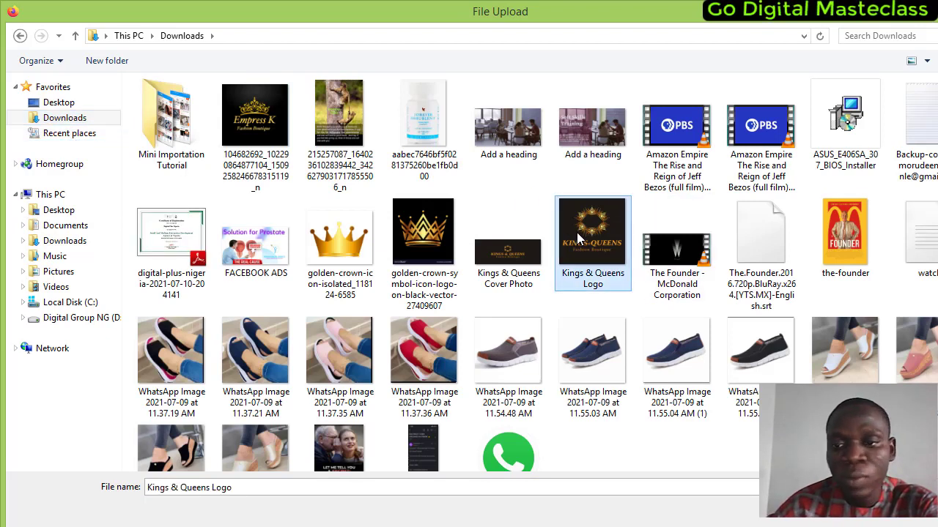
{"action": "left_click", "coordinate": [886, 522]}
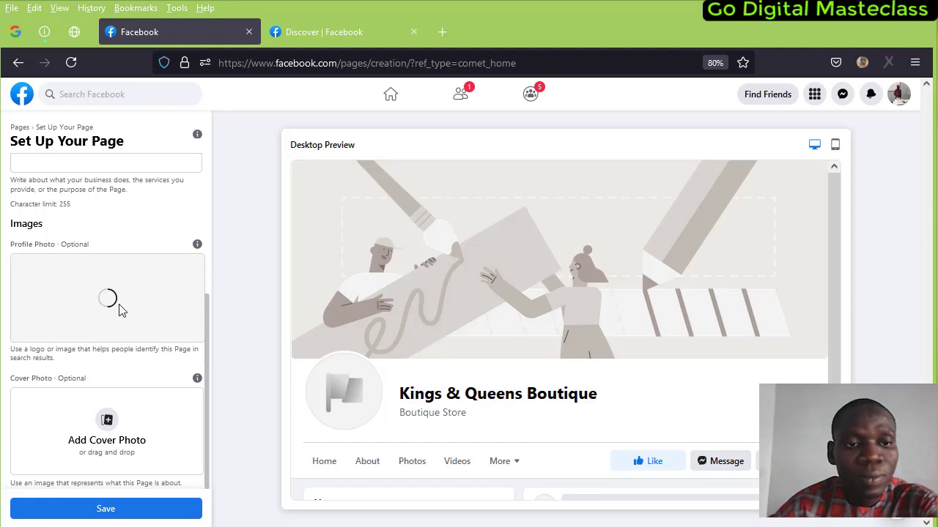
{"action": "scroll", "coordinate": [118, 308], "scroll_direction": "up", "scroll_amount": 3}
{"action": "scroll", "coordinate": [119, 308], "scroll_direction": "down", "scroll_amount": 3}
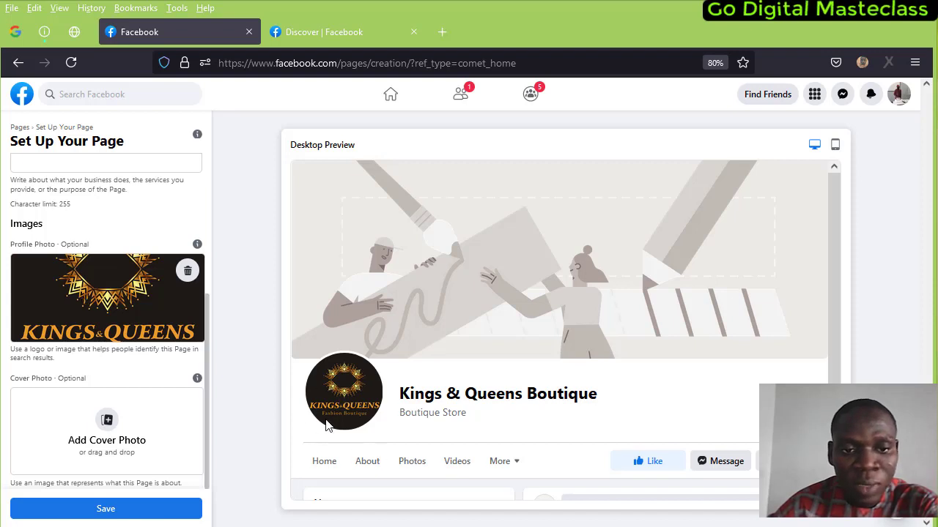
Step: Add the "Kings & Queens Cover Photo" image from the Downloads folder as the Page's cover photo
{"action": "left_click", "coordinate": [101, 435]}
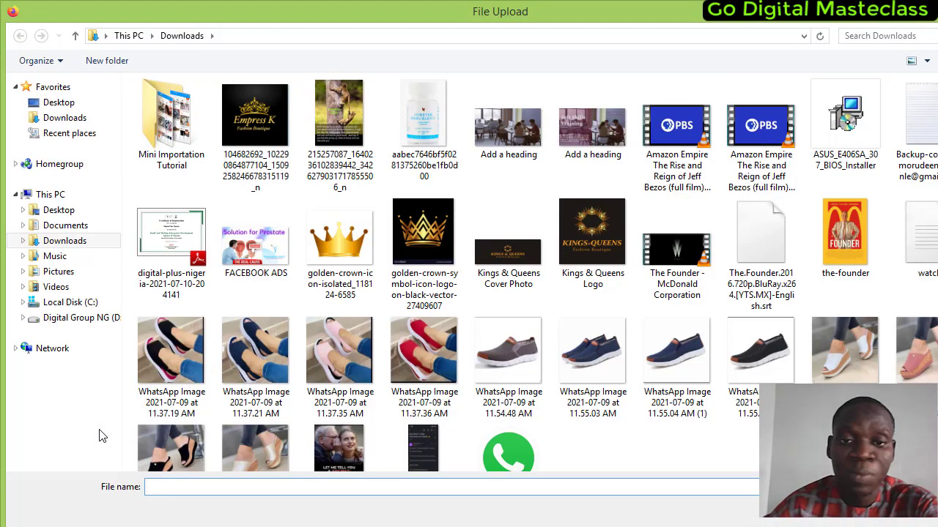
{"action": "left_click", "coordinate": [490, 242]}
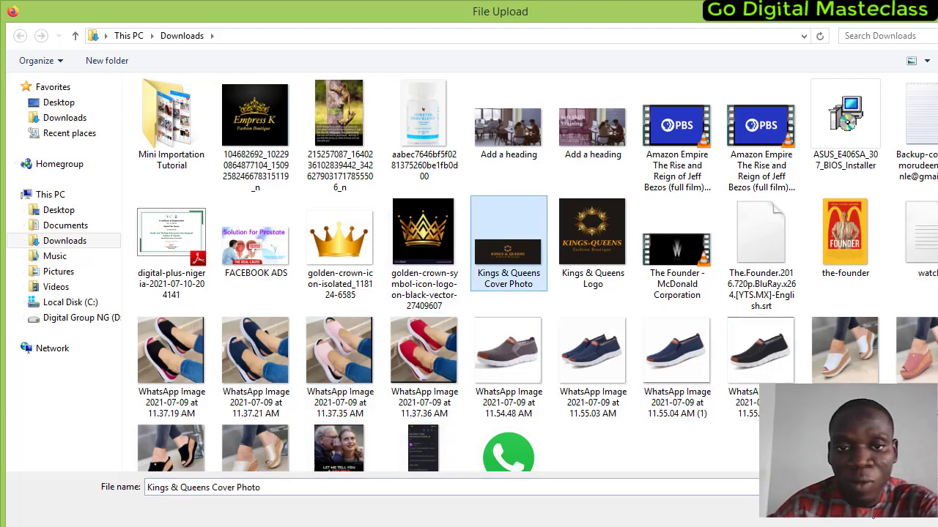
{"action": "left_click", "coordinate": [865, 517]}
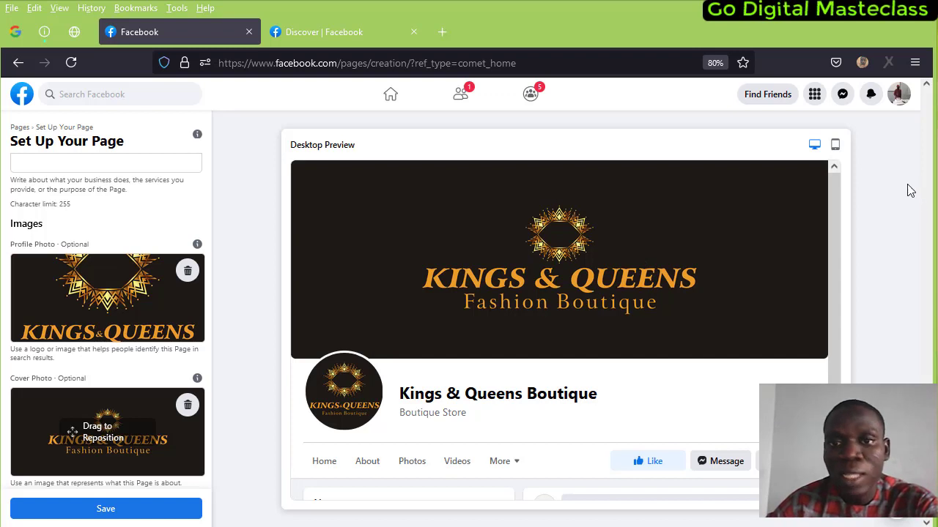
Step: Compare the Page's mobile and desktop previews, checking the images, name, category and About text in the mobile one
{"action": "left_click", "coordinate": [834, 145]}
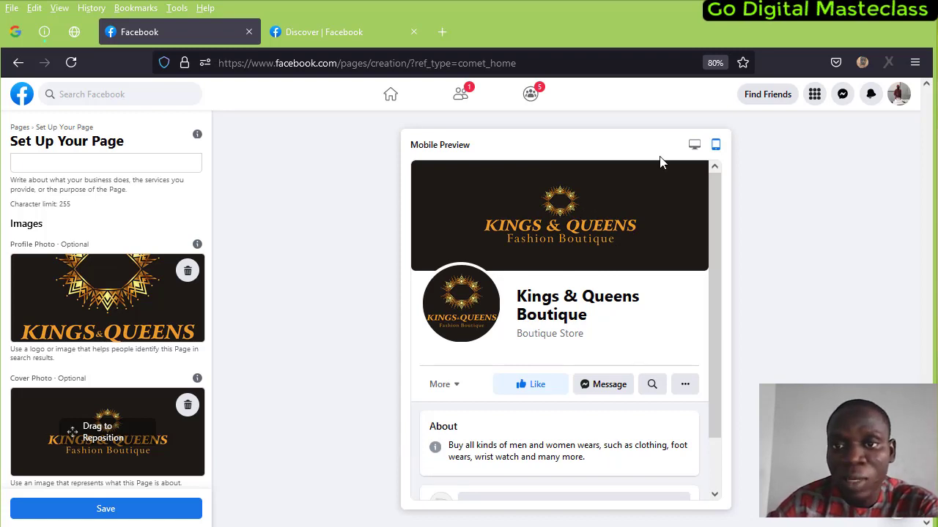
{"action": "left_click", "coordinate": [694, 145]}
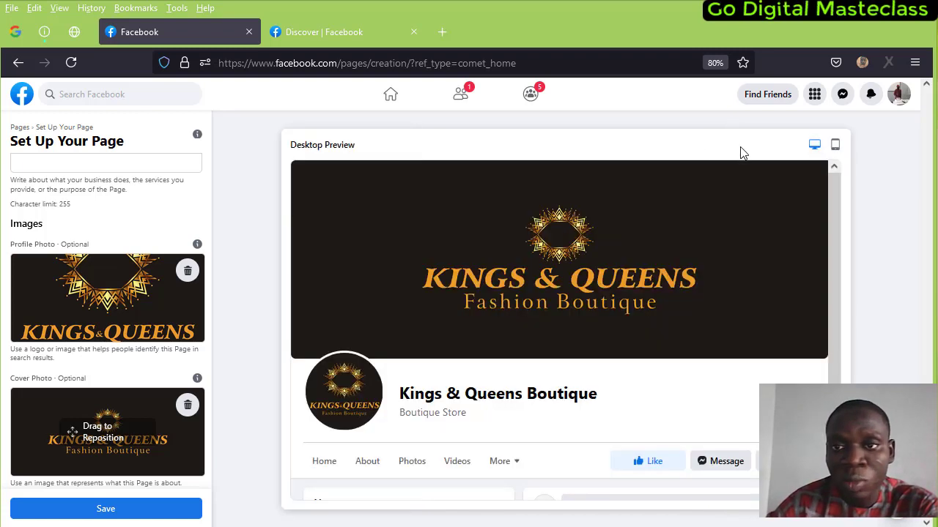
{"action": "left_click", "coordinate": [837, 148]}
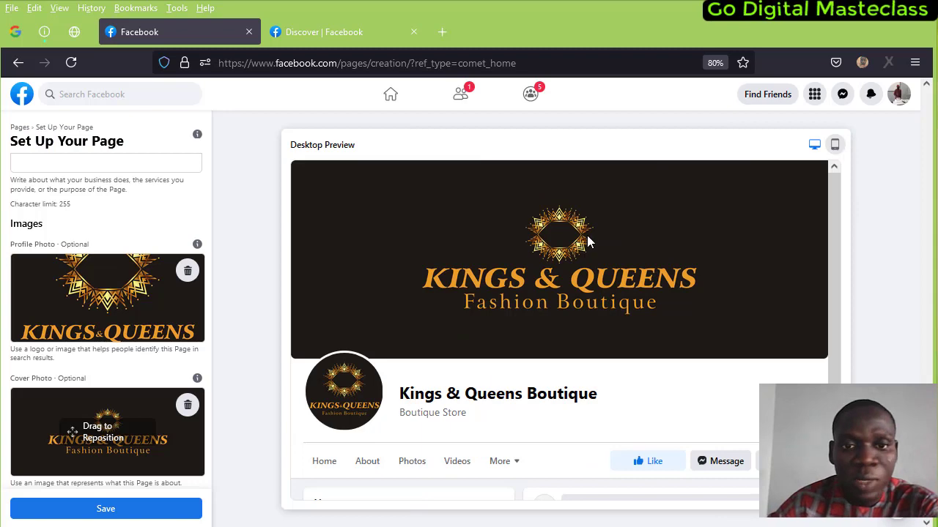
{"action": "scroll", "coordinate": [521, 375], "scroll_direction": "down", "scroll_amount": 2}
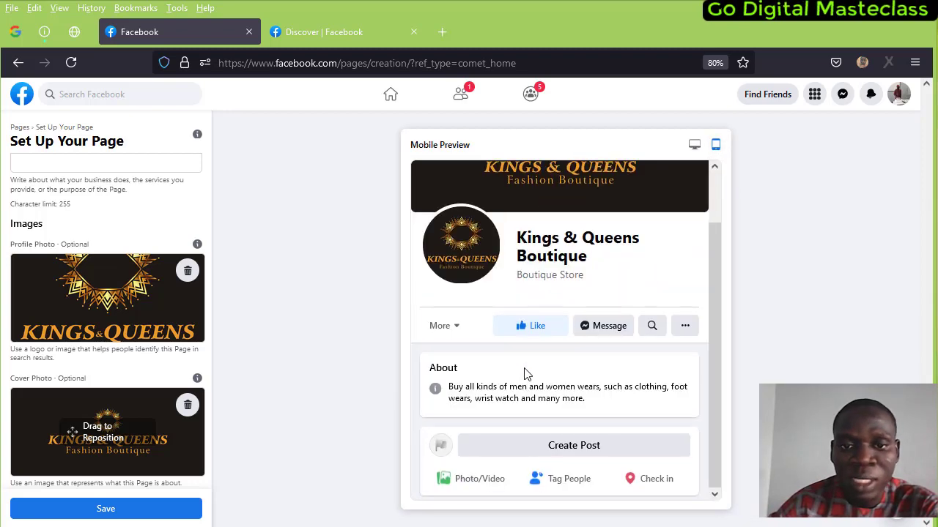
{"action": "scroll", "coordinate": [530, 322], "scroll_direction": "up", "scroll_amount": 1}
{"action": "scroll", "coordinate": [533, 311], "scroll_direction": "up", "scroll_amount": 1}
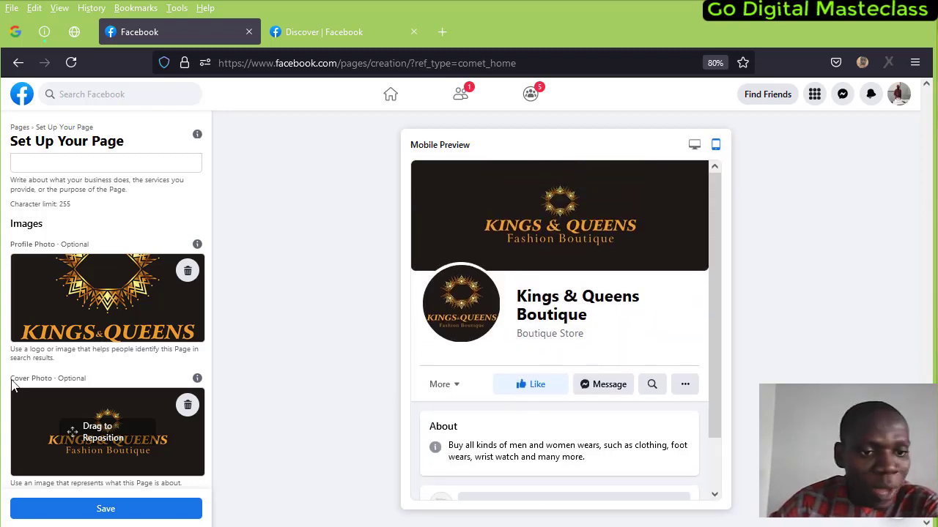
Step: Save the Page setup and dismiss the offer to connect the Page to WhatsApp
{"action": "left_click", "coordinate": [107, 509]}
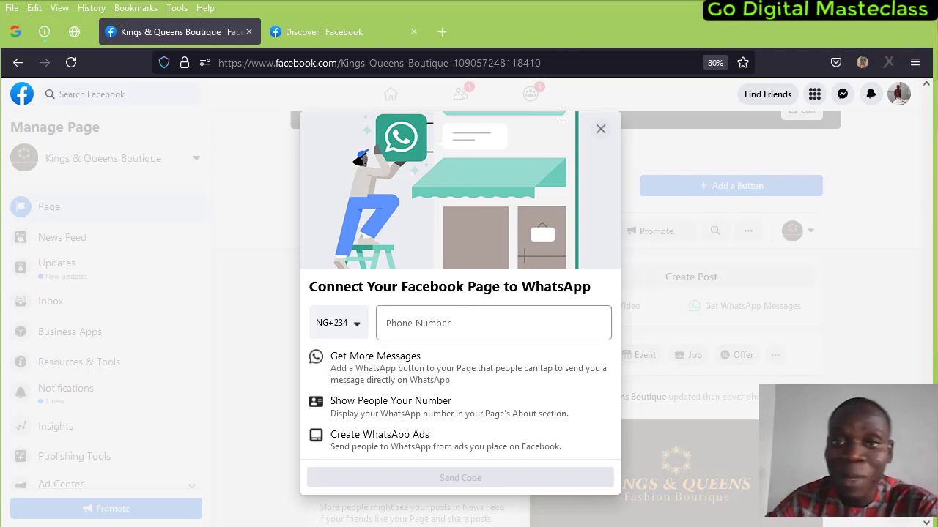
{"action": "left_click", "coordinate": [612, 118]}
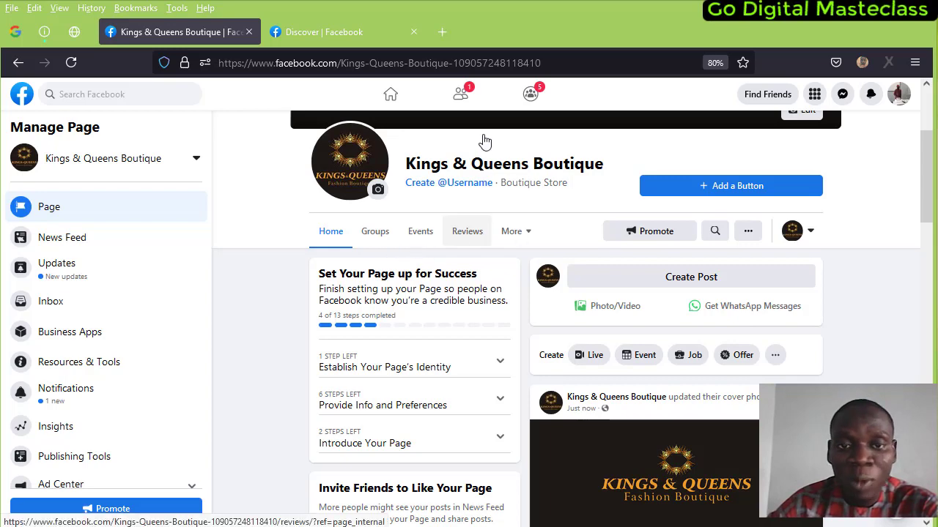
{"action": "scroll", "coordinate": [529, 192], "scroll_direction": "up", "scroll_amount": 3}
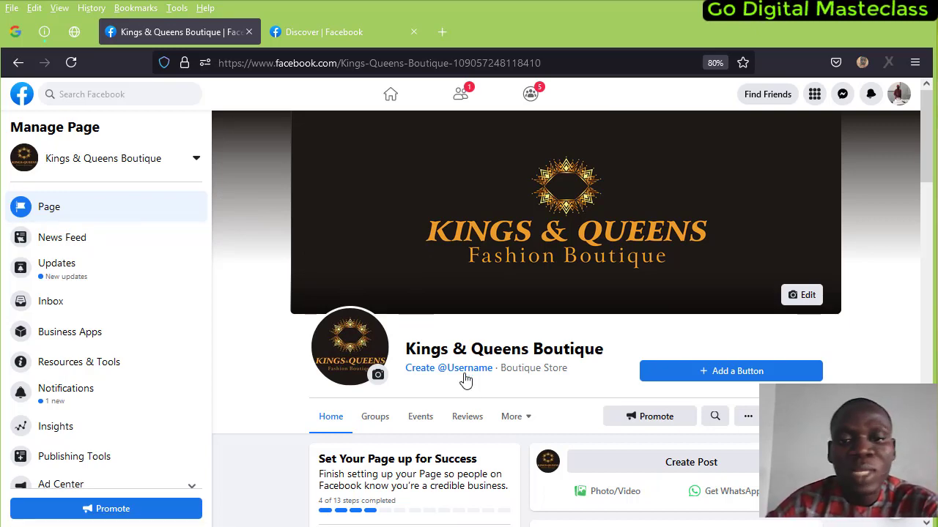
{"action": "scroll", "coordinate": [505, 366], "scroll_direction": "down", "scroll_amount": 3}
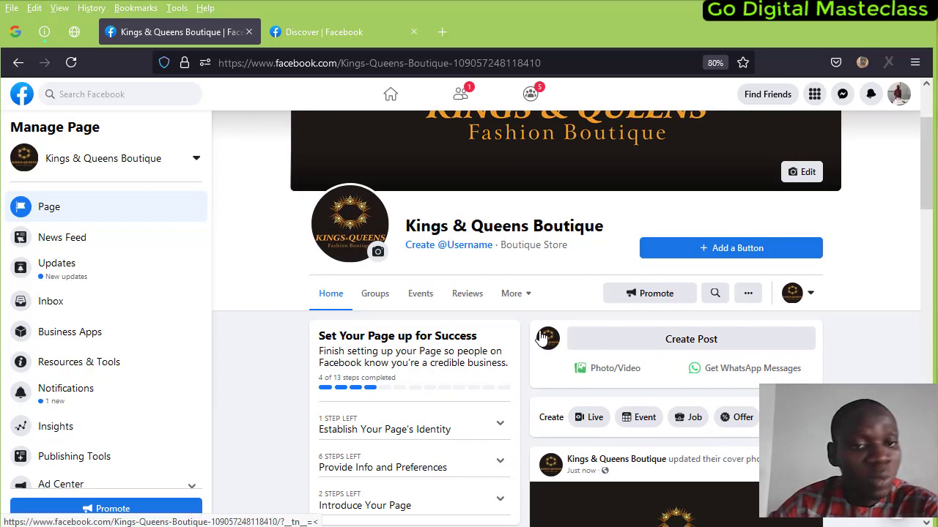
{"action": "mouse_move", "coordinate": [542, 337]}
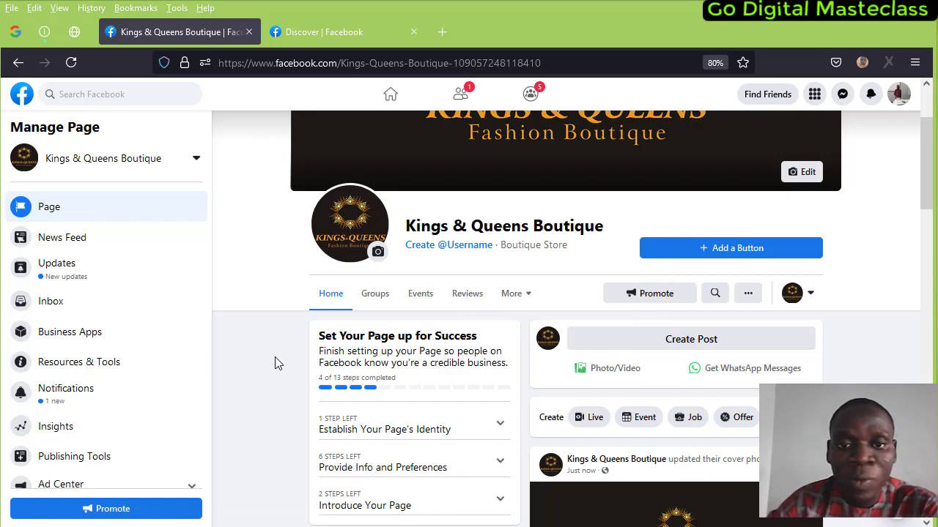
Step: Switch to interacting with the Page as the personal profile and look over the Page as a visitor
{"action": "left_click", "coordinate": [807, 293]}
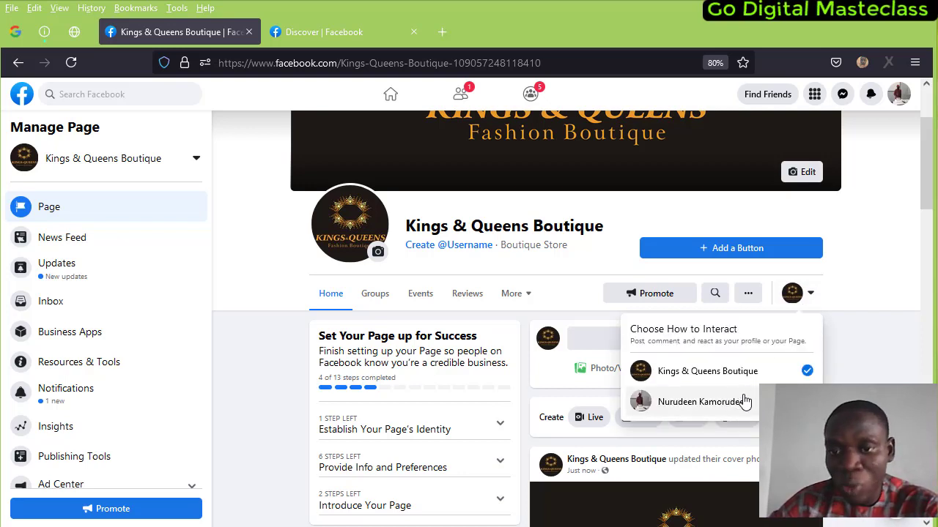
{"action": "left_click", "coordinate": [747, 404]}
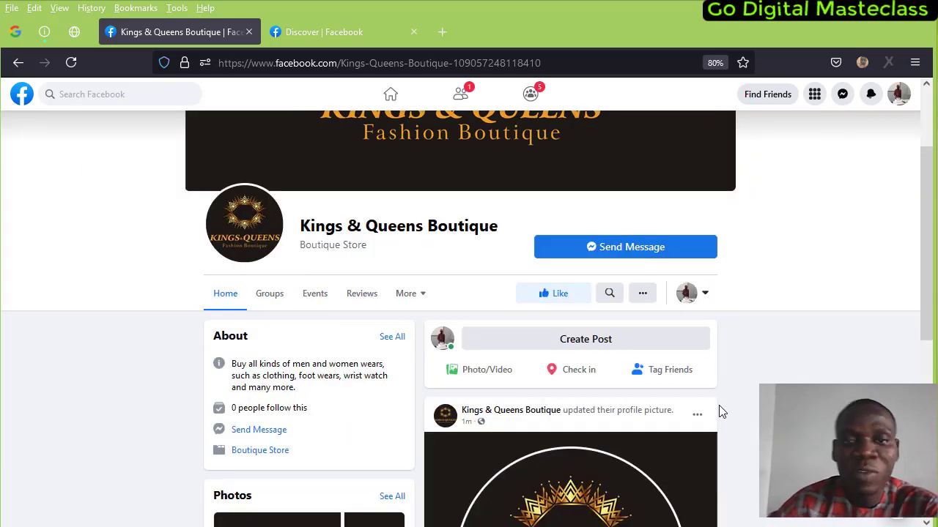
{"action": "scroll", "coordinate": [454, 293], "scroll_direction": "up", "scroll_amount": 2}
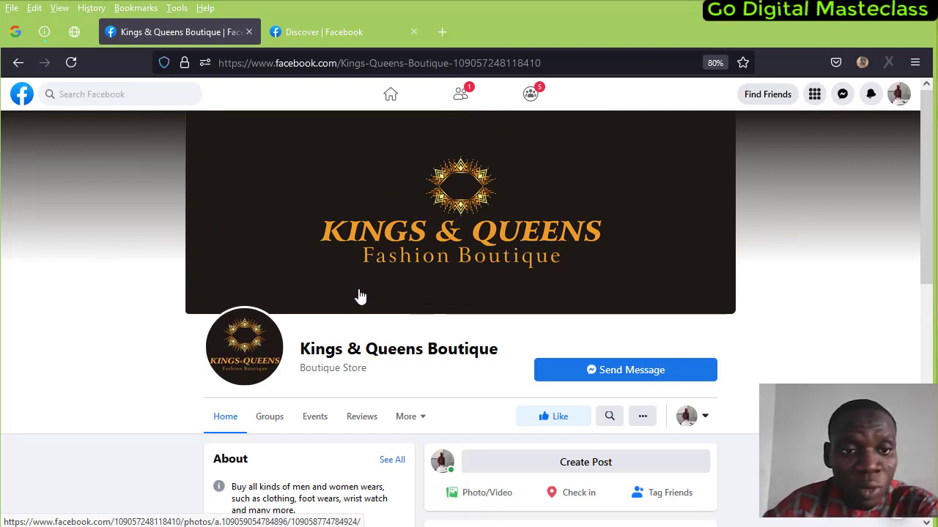
{"action": "scroll", "coordinate": [444, 271], "scroll_direction": "down", "scroll_amount": 2}
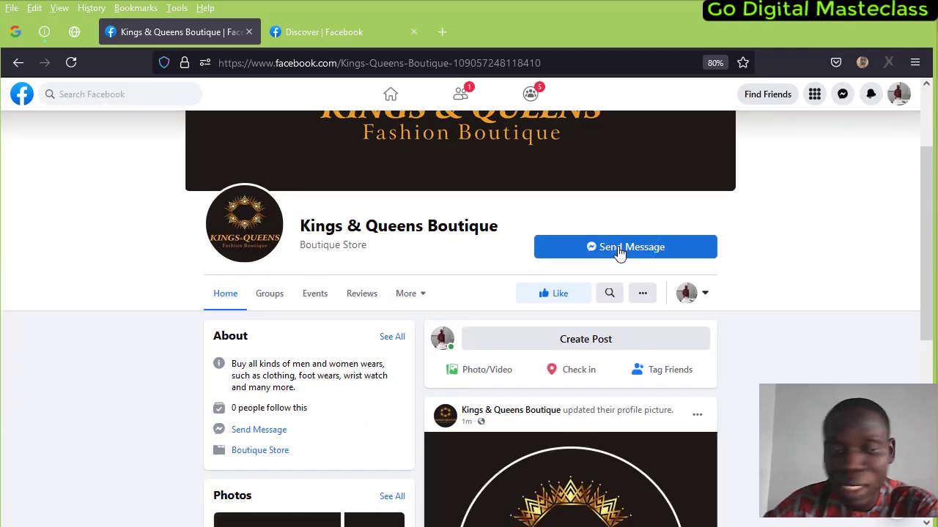
Step: Examine the visitor view of the Page, including its additional sections, About details, photos, Page Transparency and profile and cover photo posts
{"action": "scroll", "coordinate": [293, 288], "scroll_direction": "down", "scroll_amount": 2}
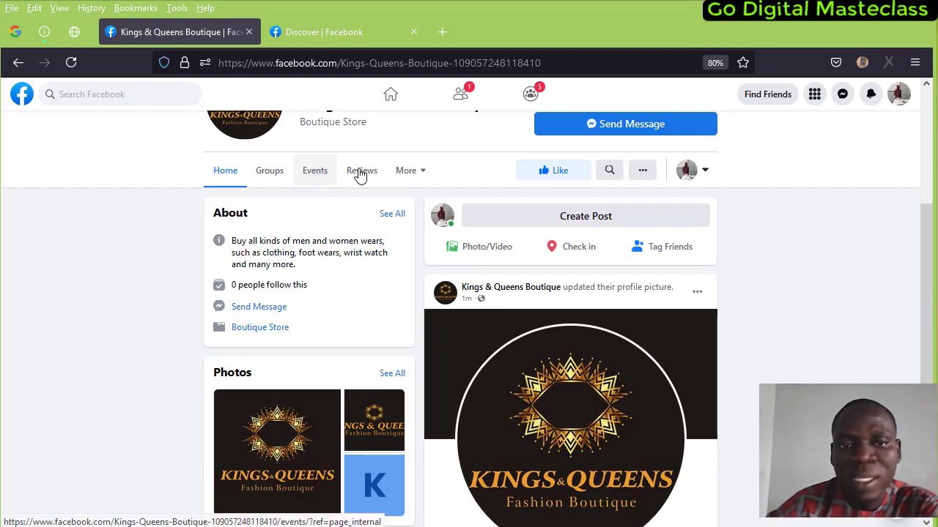
{"action": "left_click", "coordinate": [412, 174]}
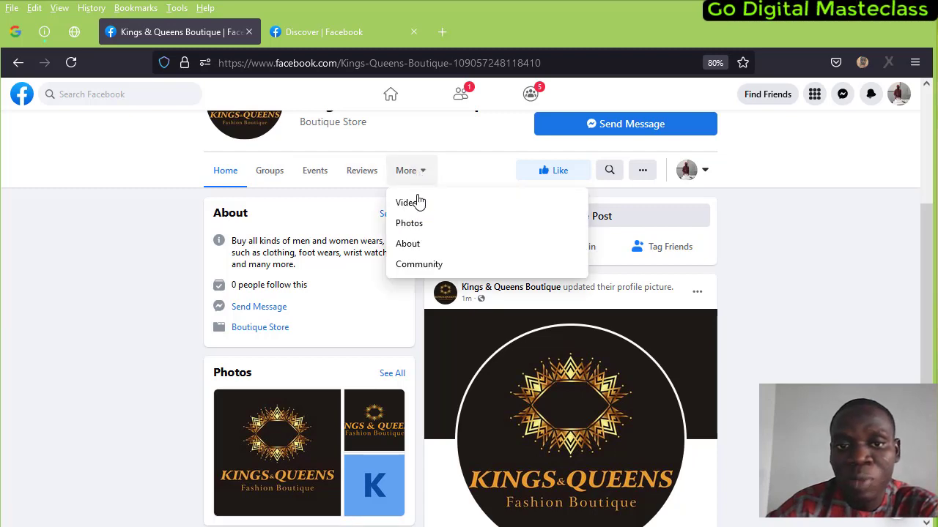
{"action": "left_click", "coordinate": [152, 206]}
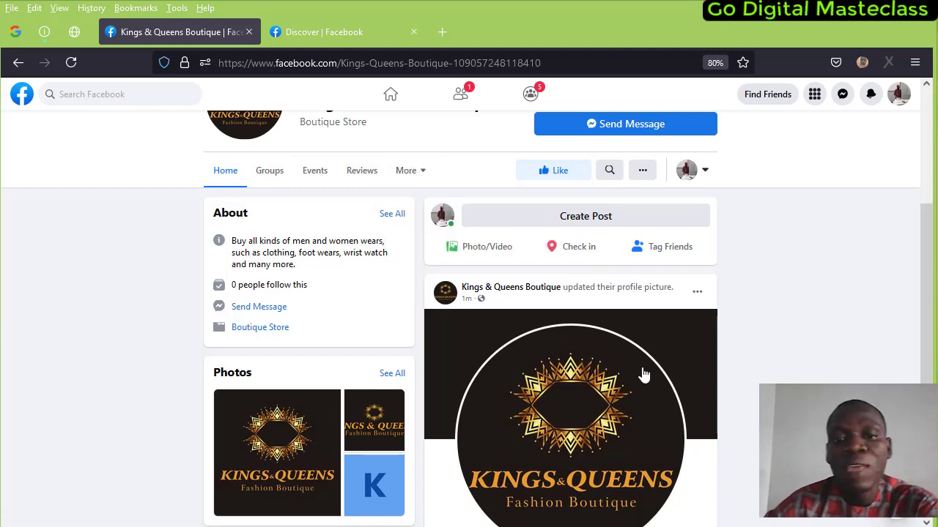
{"action": "scroll", "coordinate": [642, 374], "scroll_direction": "down", "scroll_amount": 5}
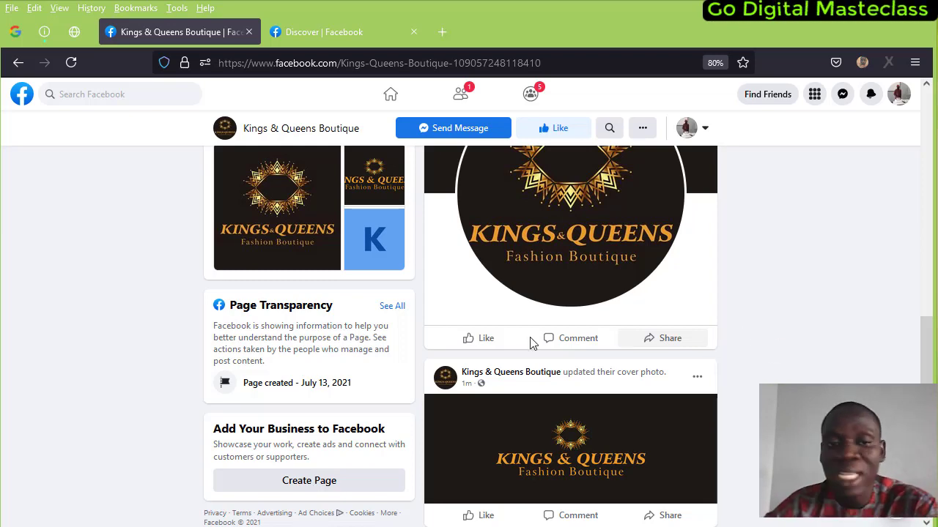
Step: Switch the interaction identity from the personal profile back to the Kings & Queens Boutique Page
{"action": "scroll", "coordinate": [601, 310], "scroll_direction": "up", "scroll_amount": 8}
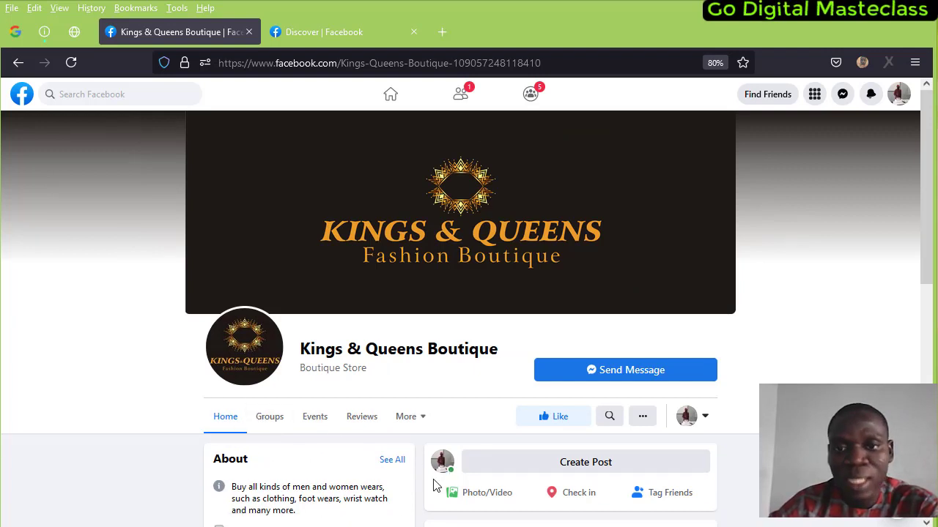
{"action": "left_click", "coordinate": [688, 417]}
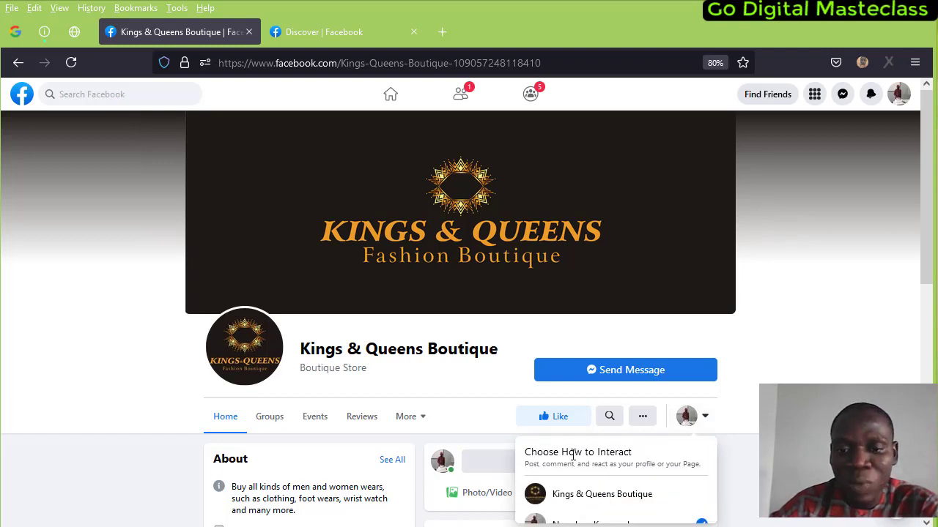
{"action": "left_click", "coordinate": [610, 495]}
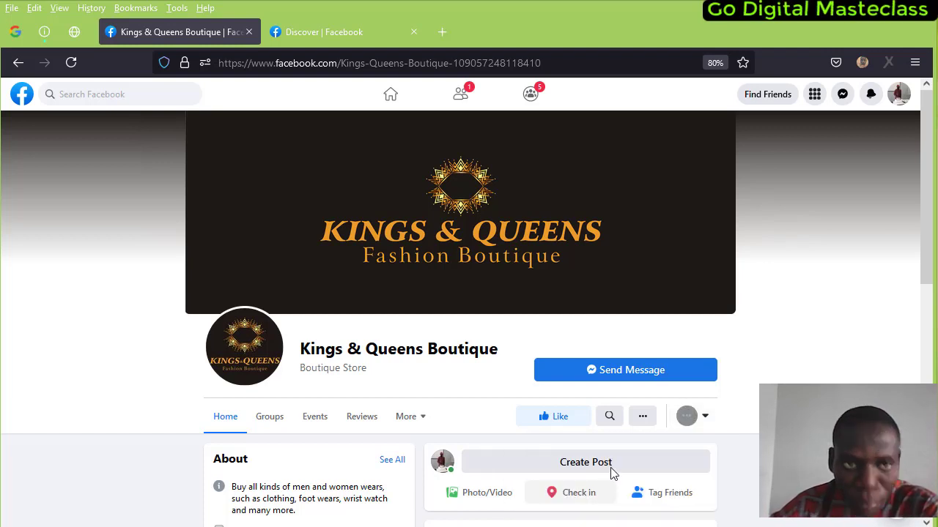